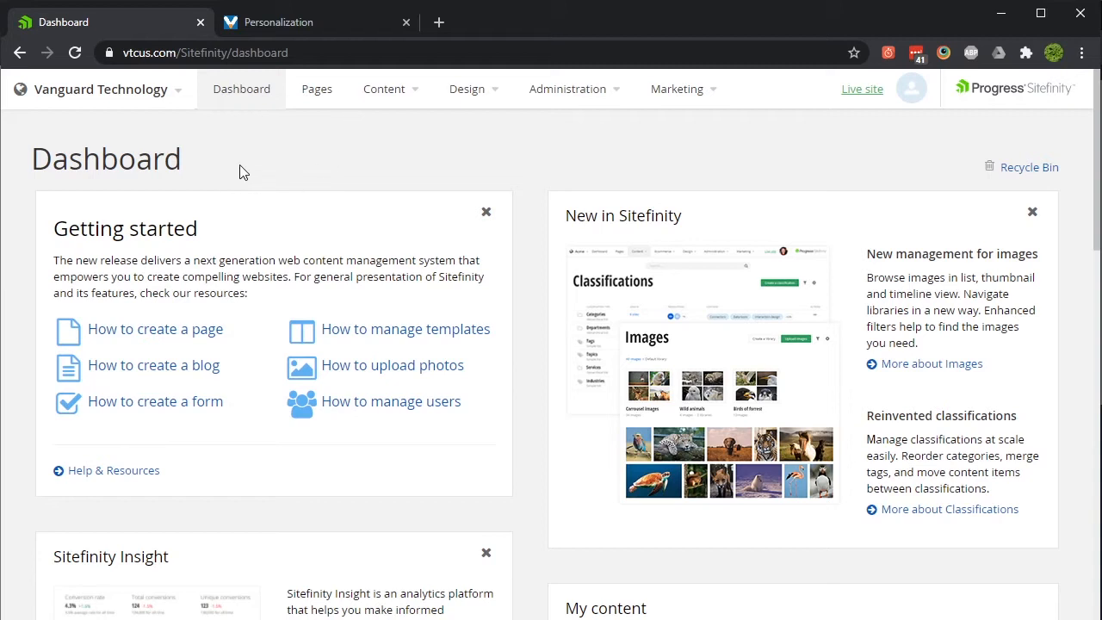
- Start a new user segment in the marketing personalization area and name it "Member"
{"action": "left_click", "coordinate": [684, 100]}
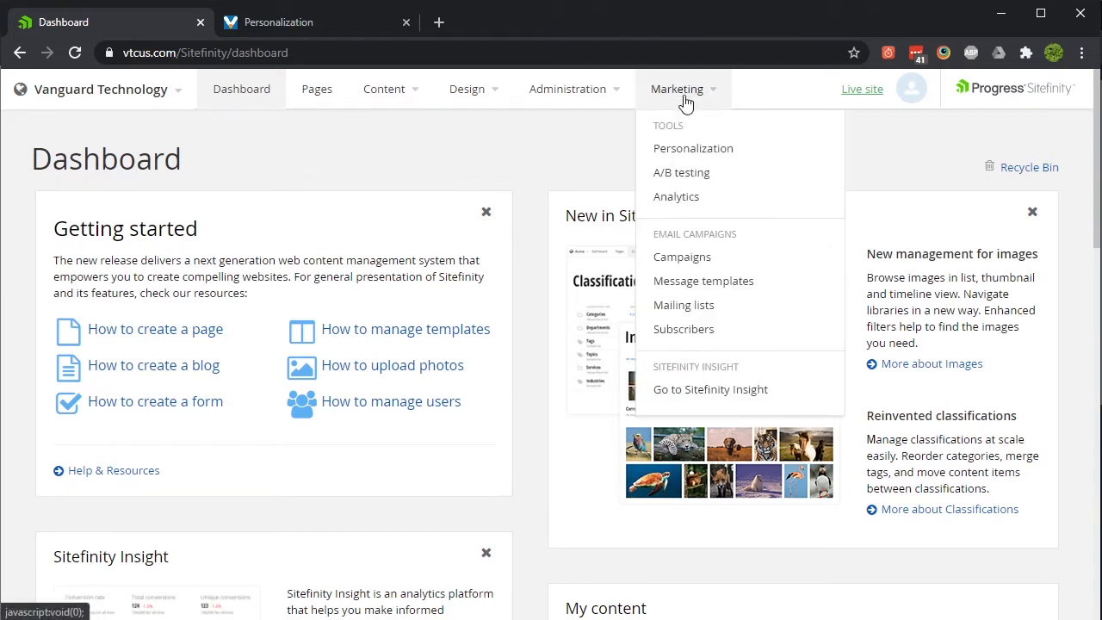
{"action": "left_click", "coordinate": [704, 157]}
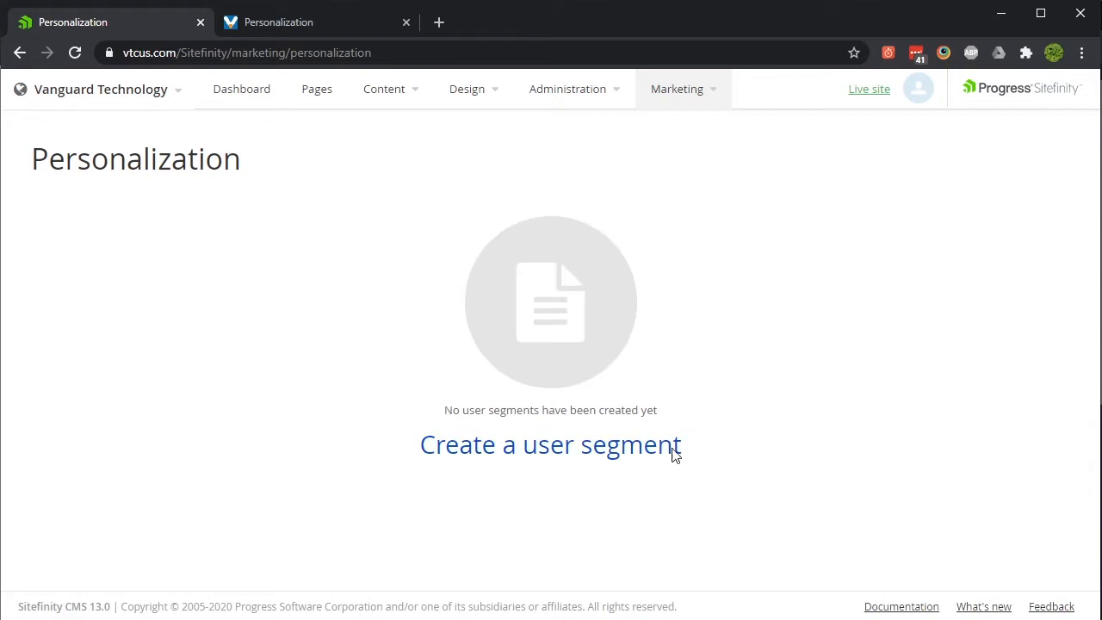
{"action": "left_click", "coordinate": [567, 315]}
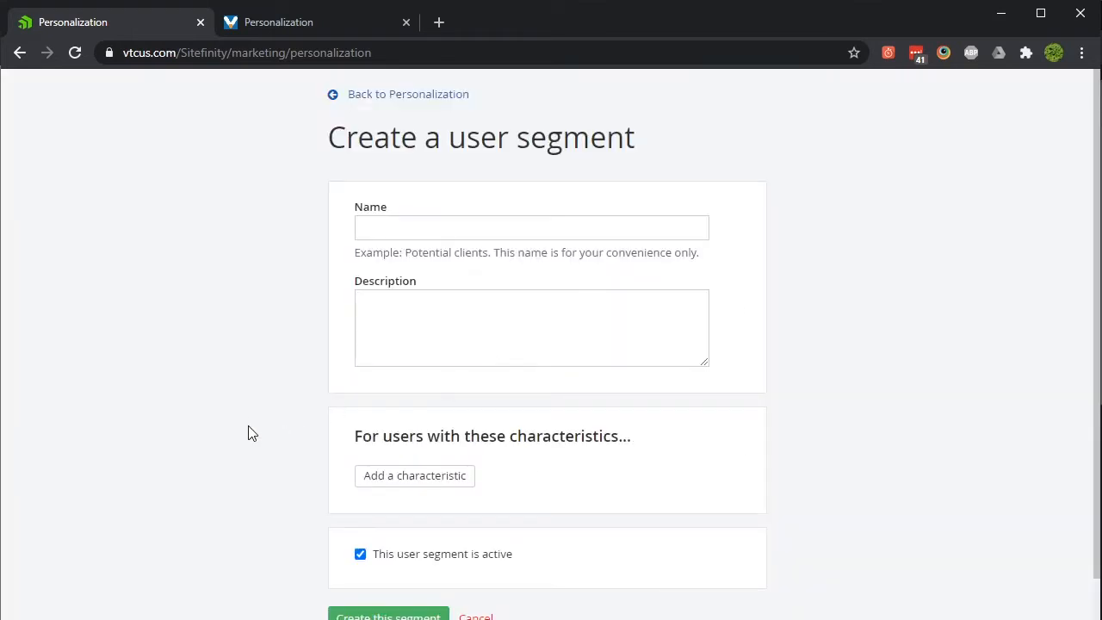
{"action": "scroll", "coordinate": [595, 470], "scroll_direction": "down", "scroll_amount": 1}
{"action": "scroll", "coordinate": [937, 390], "scroll_direction": "up", "scroll_amount": 1}
{"action": "left_click", "coordinate": [390, 231]}
{"action": "type", "text": "Member"}
- Add a Roles characteristic to the segment that matches the Member role, and save it
{"action": "scroll", "coordinate": [586, 350], "scroll_direction": "down", "scroll_amount": 1}
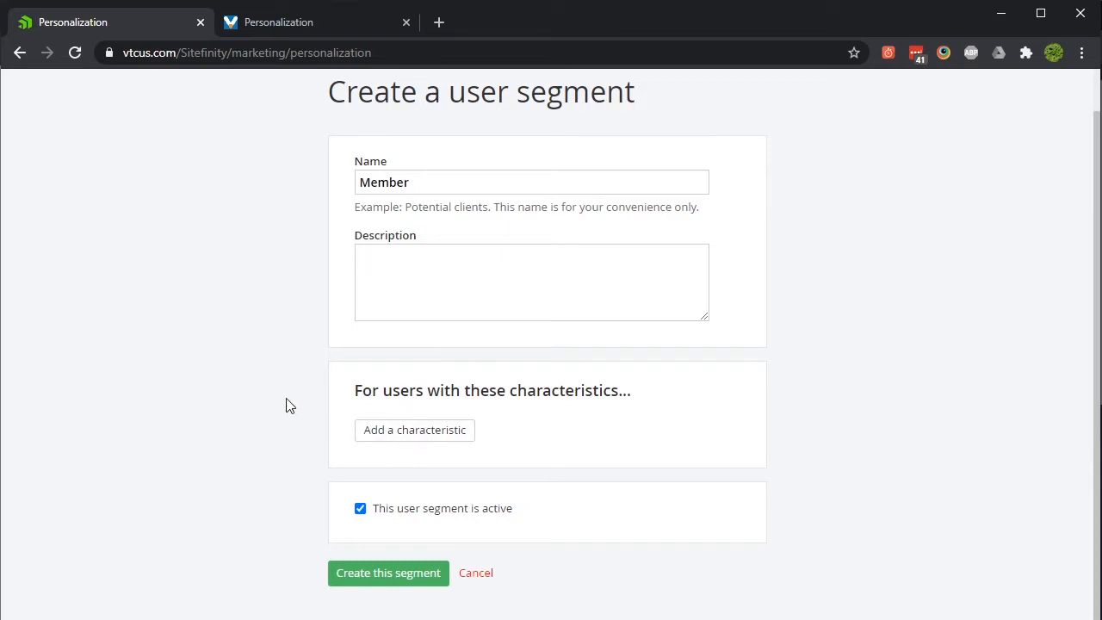
{"action": "left_click", "coordinate": [410, 435]}
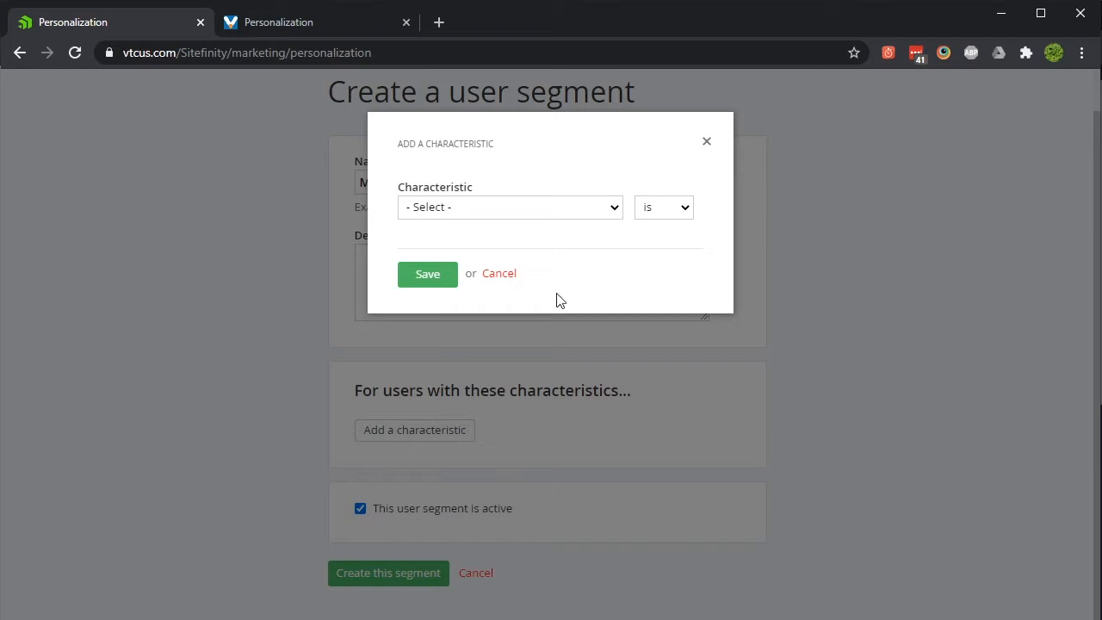
{"action": "left_click", "coordinate": [556, 215]}
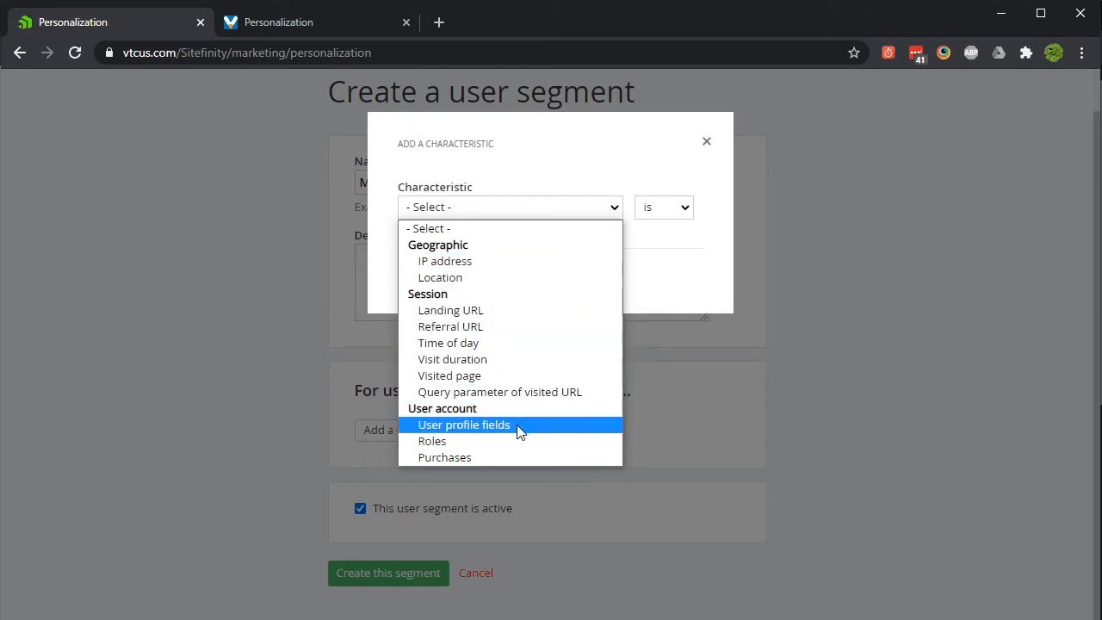
{"action": "left_click", "coordinate": [479, 447]}
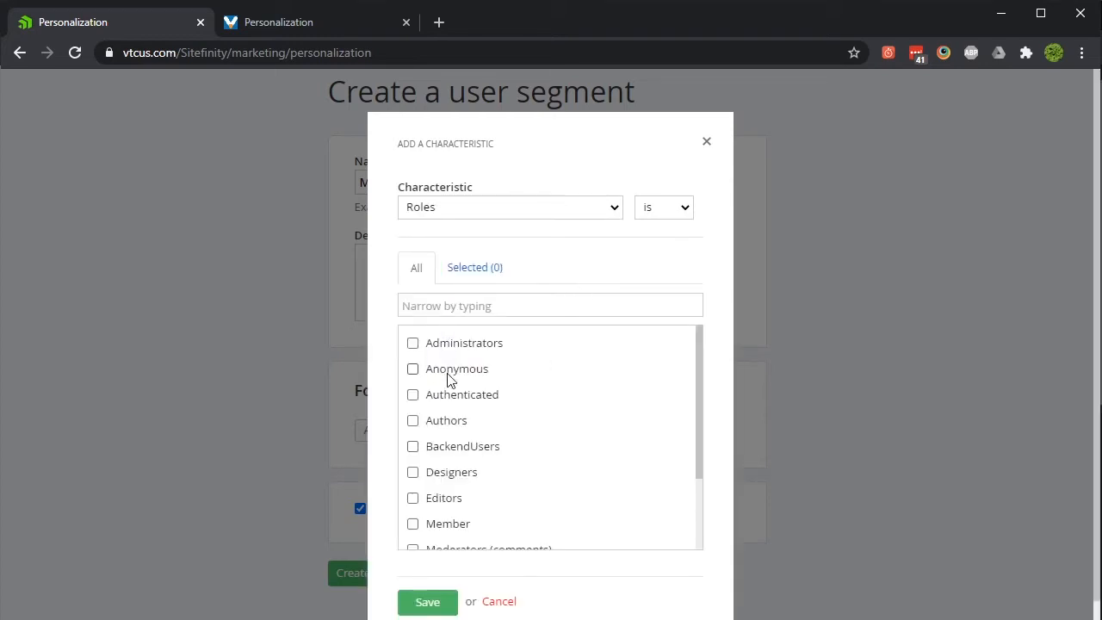
{"action": "scroll", "coordinate": [524, 399], "scroll_direction": "down", "scroll_amount": 2}
{"action": "scroll", "coordinate": [470, 387], "scroll_direction": "up", "scroll_amount": 2}
{"action": "scroll", "coordinate": [564, 398], "scroll_direction": "down", "scroll_amount": 2}
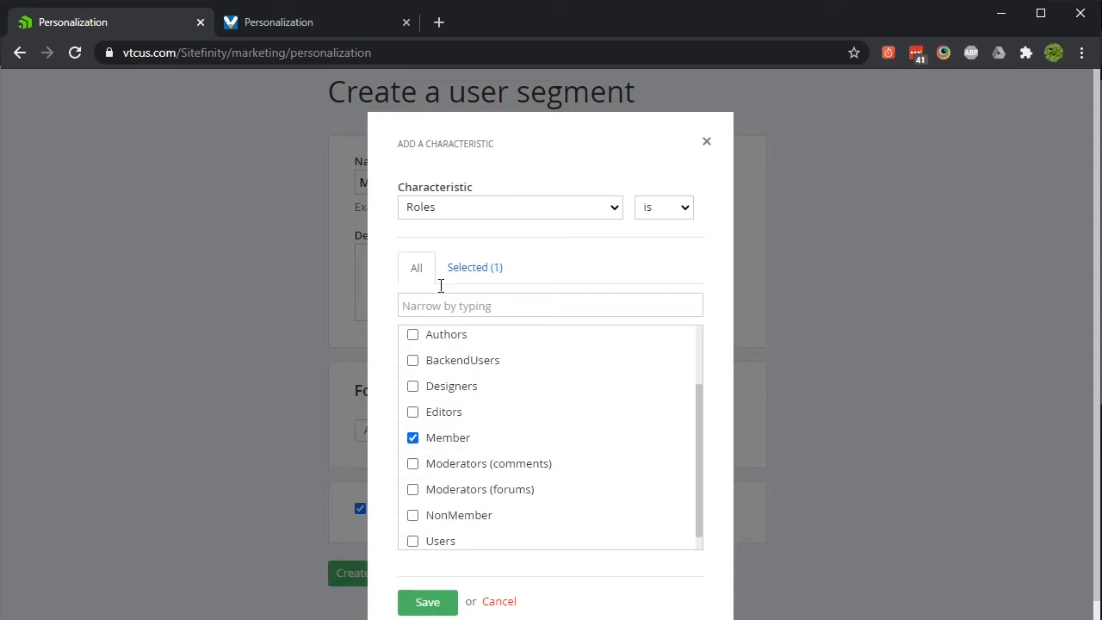
{"action": "scroll", "coordinate": [379, 526], "scroll_direction": "down", "scroll_amount": 1}
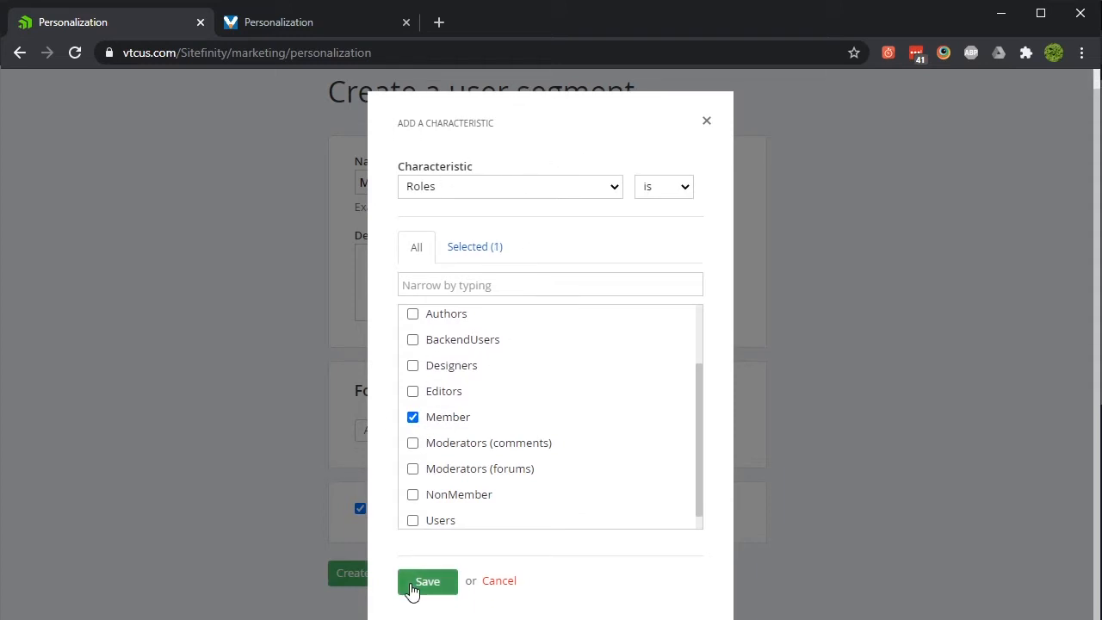
{"action": "left_click", "coordinate": [419, 593]}
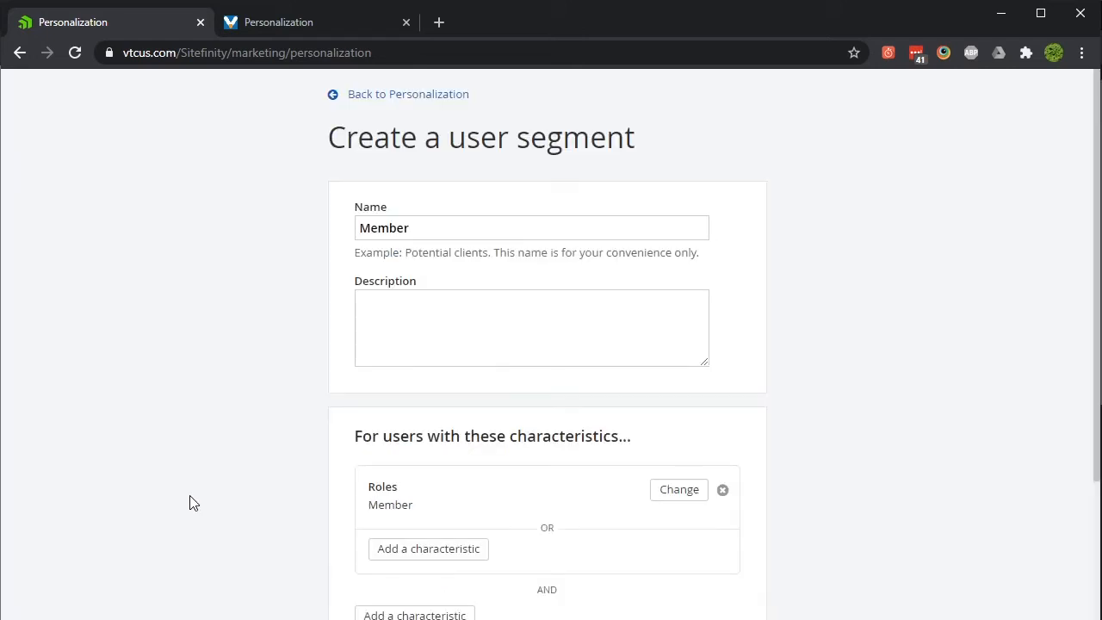
{"action": "scroll", "coordinate": [189, 503], "scroll_direction": "down", "scroll_amount": 2}
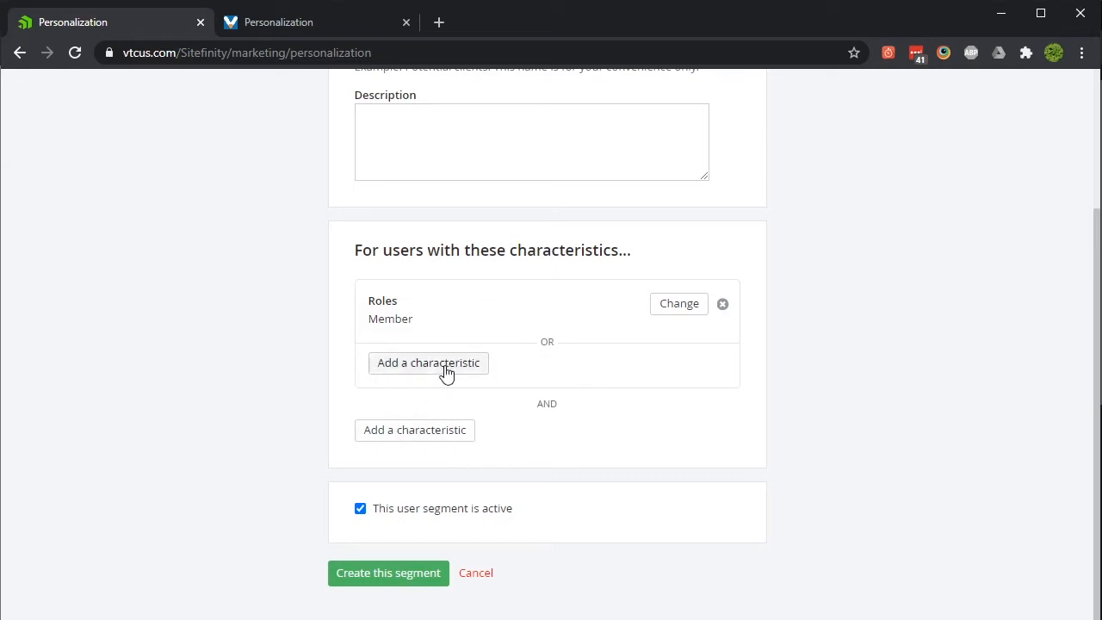
{"action": "double_click", "coordinate": [545, 343]}
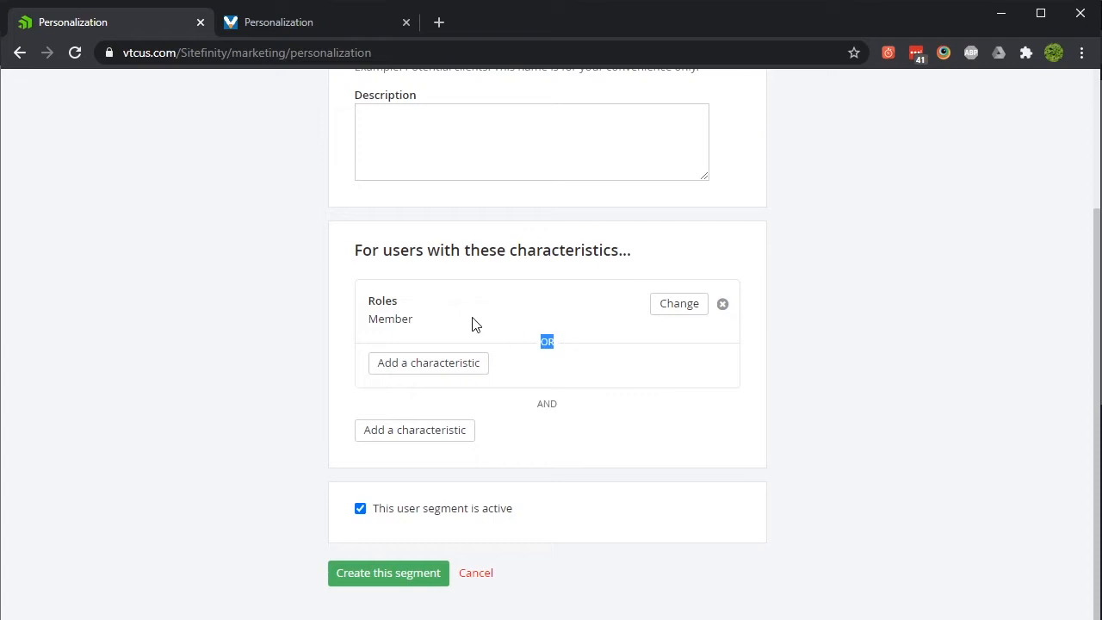
{"action": "left_click", "coordinate": [294, 334]}
{"action": "scroll", "coordinate": [654, 357], "scroll_direction": "up", "scroll_amount": 1}
{"action": "scroll", "coordinate": [509, 371], "scroll_direction": "down", "scroll_amount": 1}
{"action": "left_click", "coordinate": [446, 429]}
{"action": "left_click", "coordinate": [504, 215]}
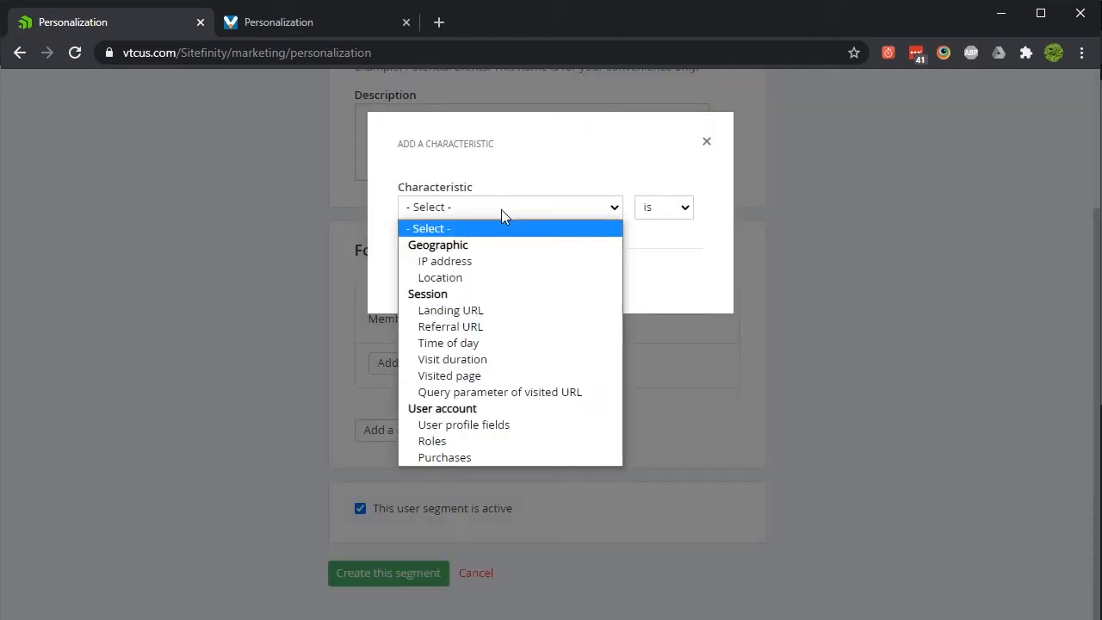
{"action": "left_click", "coordinate": [487, 275]}
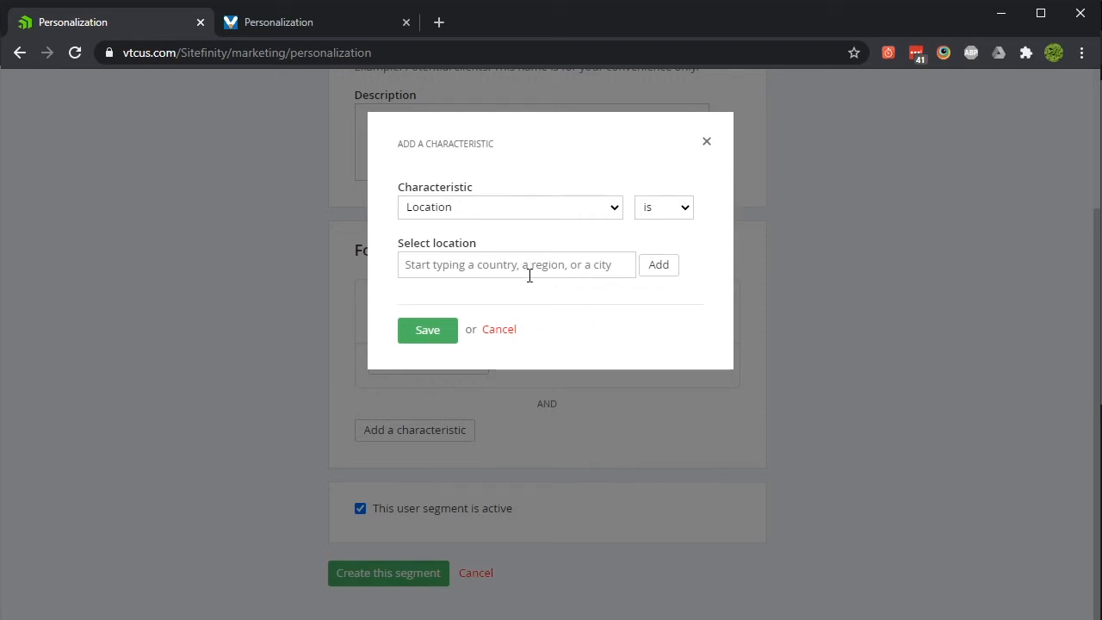
{"action": "left_click", "coordinate": [499, 329]}
- Create the active Member user segment with the single role condition
{"action": "scroll", "coordinate": [534, 404], "scroll_direction": "down", "scroll_amount": 3}
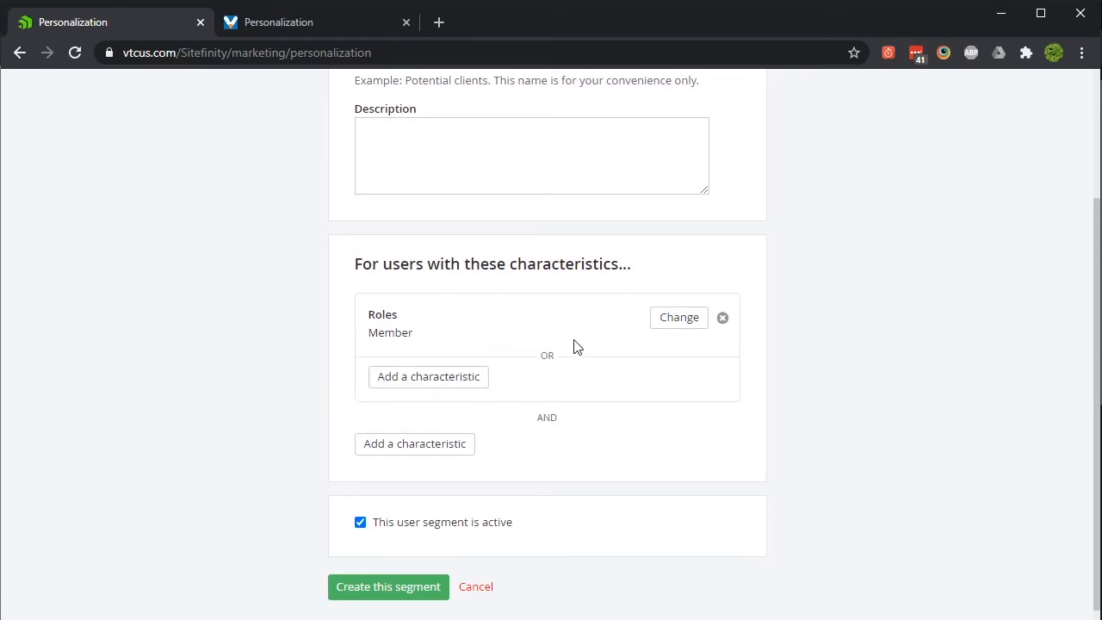
{"action": "scroll", "coordinate": [577, 346], "scroll_direction": "down", "scroll_amount": 1}
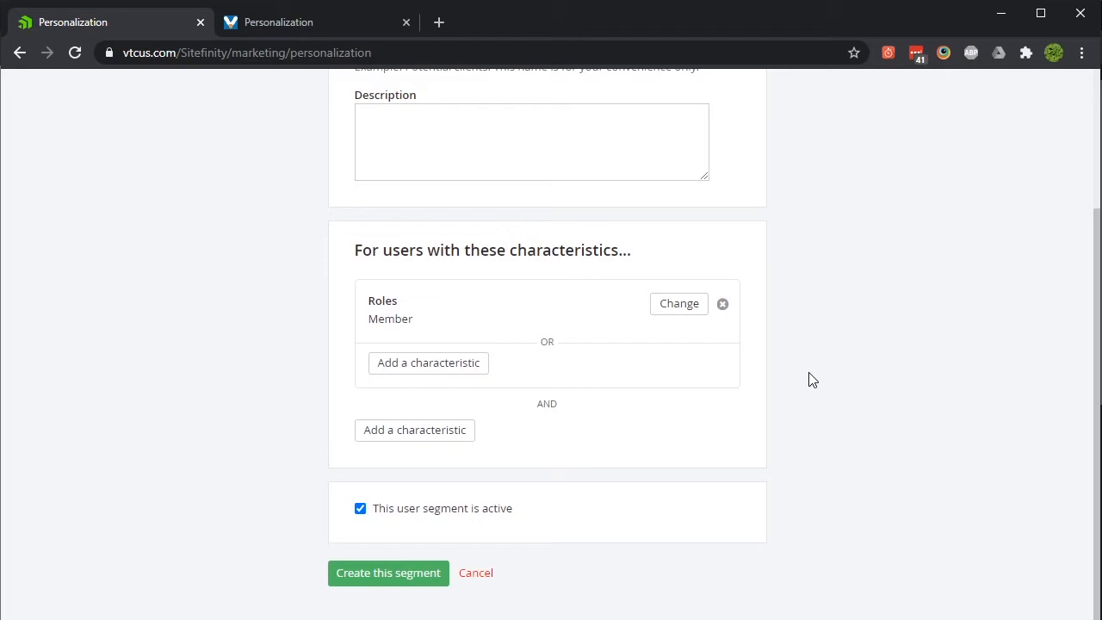
{"action": "scroll", "coordinate": [181, 398], "scroll_direction": "up", "scroll_amount": 1}
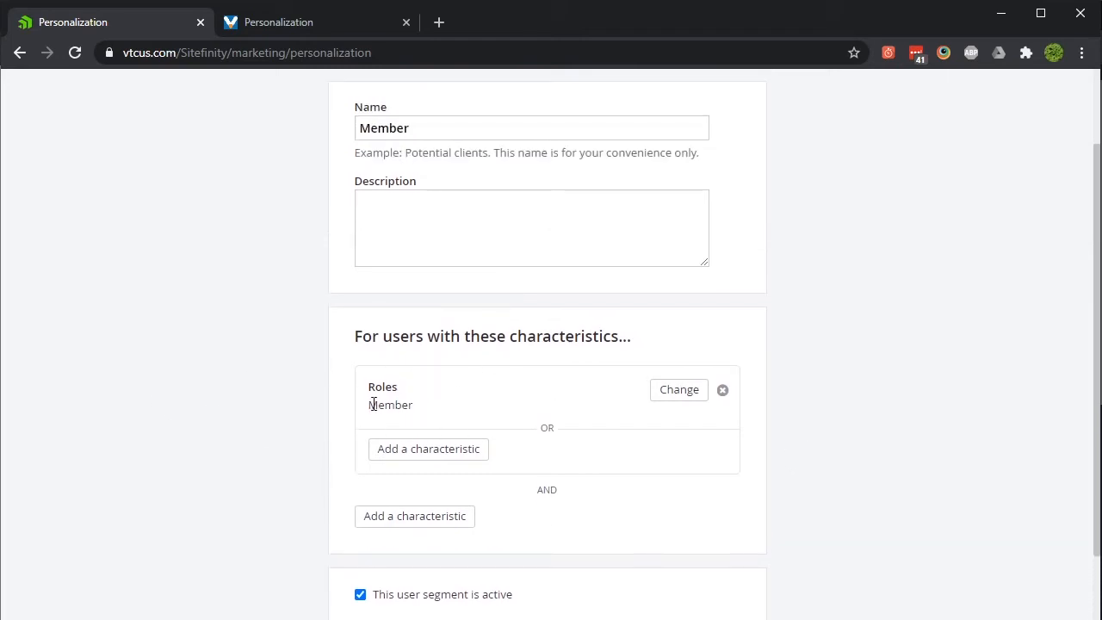
{"action": "left_click_drag", "start_coordinate": [371, 405], "coordinate": [411, 405]}
{"action": "left_click", "coordinate": [185, 445]}
{"action": "scroll", "coordinate": [184, 445], "scroll_direction": "down", "scroll_amount": 1}
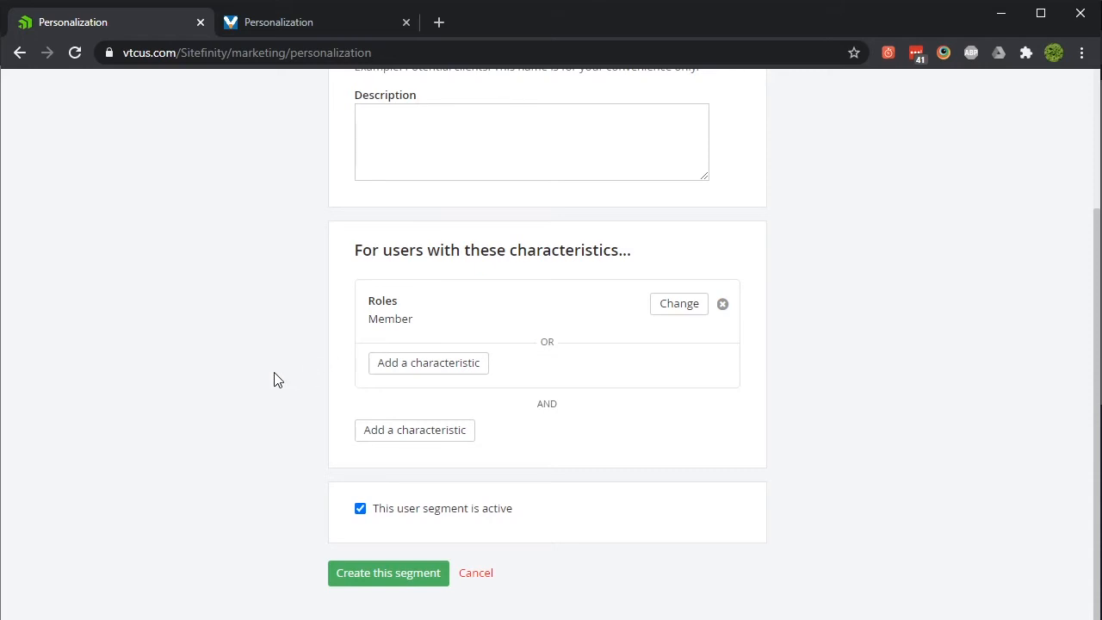
{"action": "scroll", "coordinate": [277, 380], "scroll_direction": "up", "scroll_amount": 3}
{"action": "scroll", "coordinate": [406, 296], "scroll_direction": "down", "scroll_amount": 3}
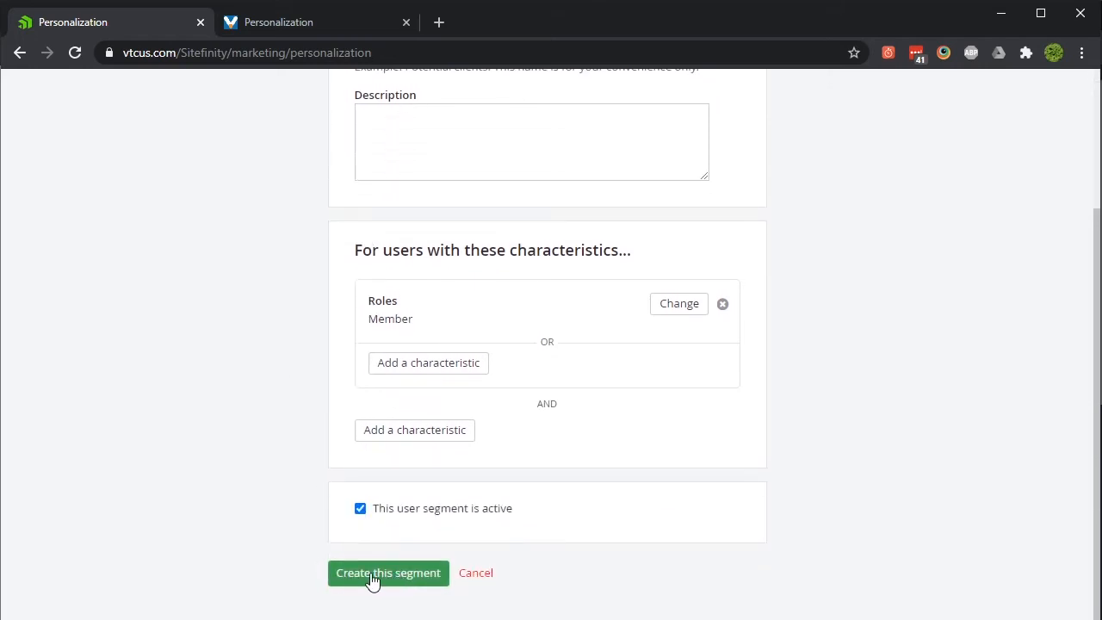
{"action": "left_click", "coordinate": [371, 574]}
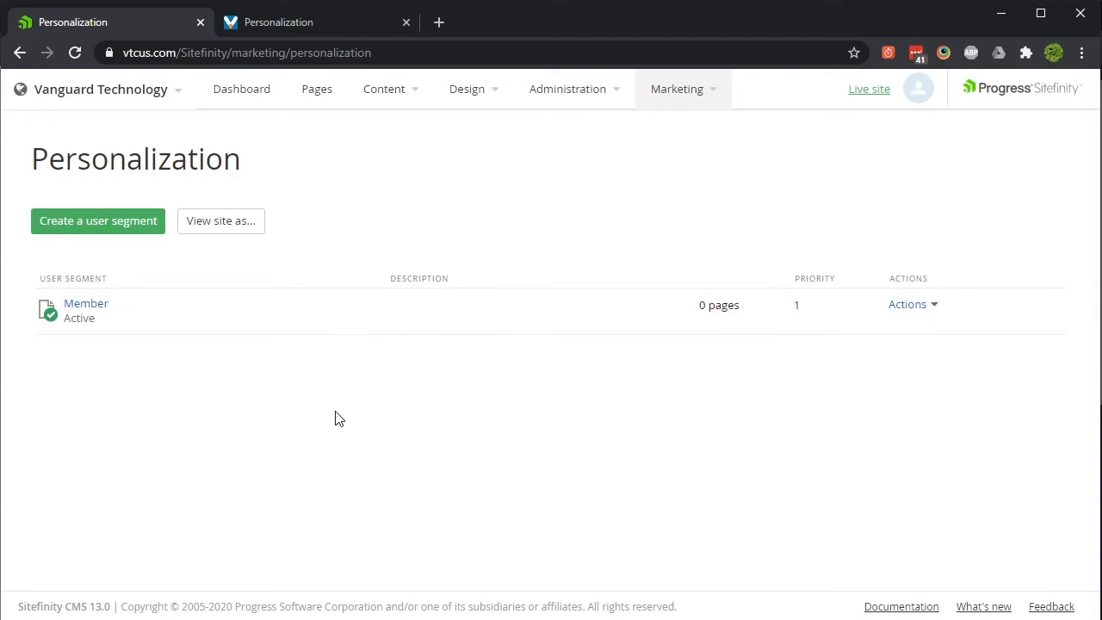
- Open the Personalization page from the site's page list for editing and locate its Default Heading content block
{"action": "left_click", "coordinate": [318, 96]}
{"action": "scroll", "coordinate": [293, 155], "scroll_direction": "down", "scroll_amount": 10}
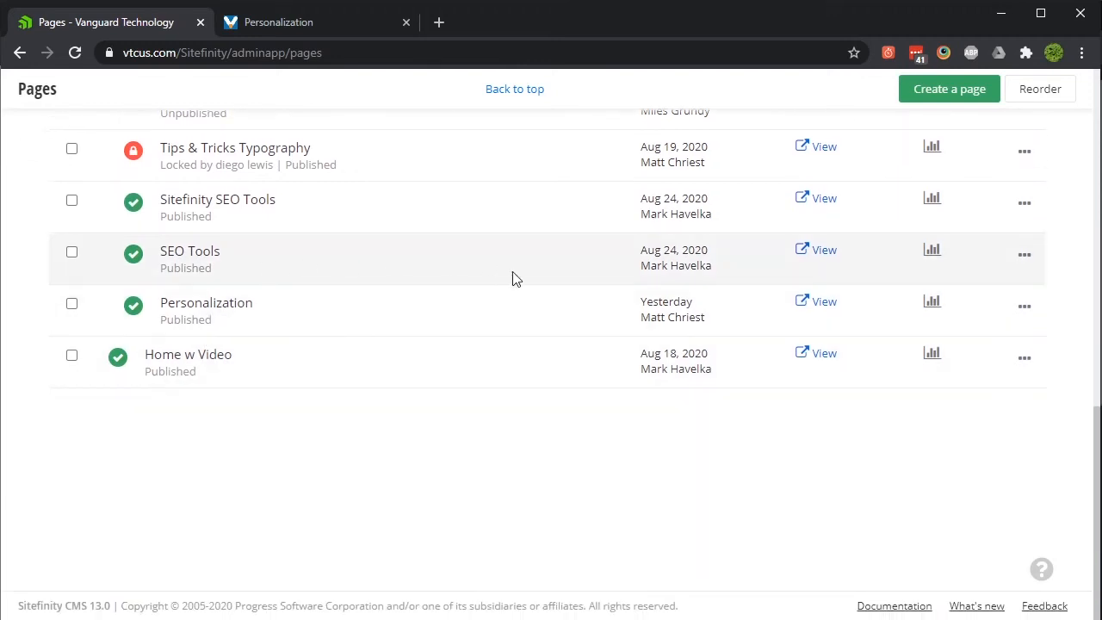
{"action": "left_click", "coordinate": [204, 308]}
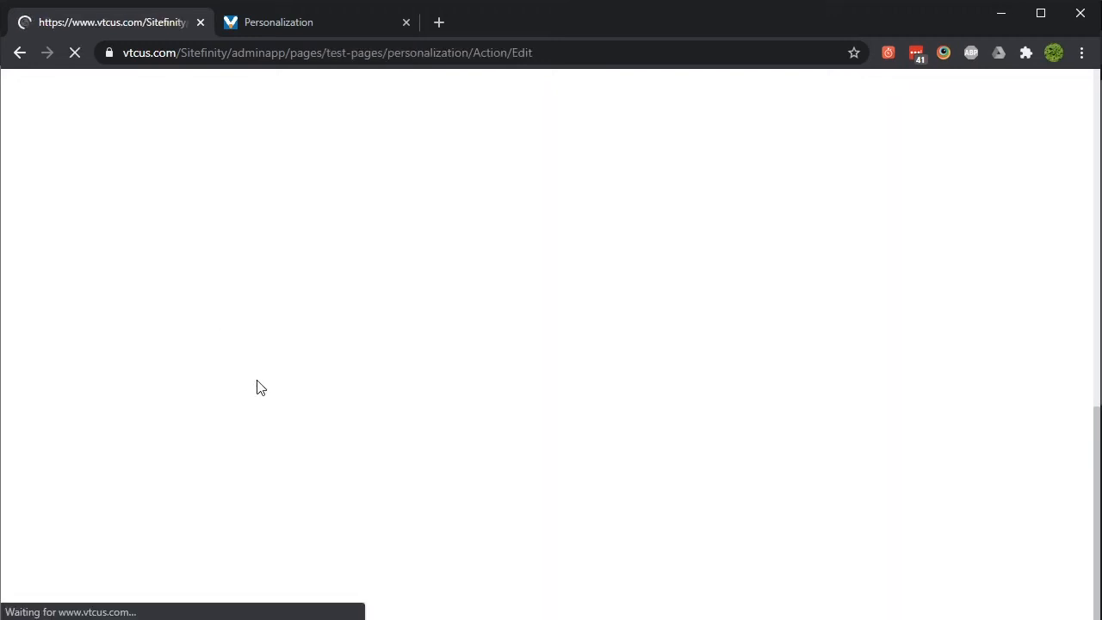
{"action": "scroll", "coordinate": [336, 375], "scroll_direction": "down", "scroll_amount": 2}
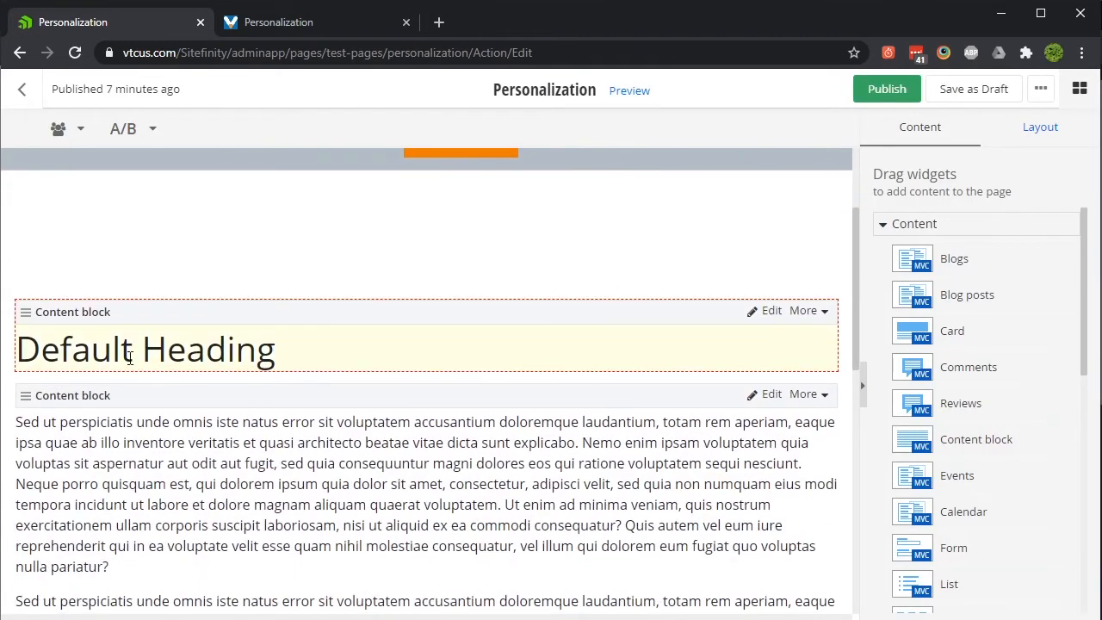
{"action": "left_click_drag", "start_coordinate": [271, 355], "coordinate": [28, 370]}
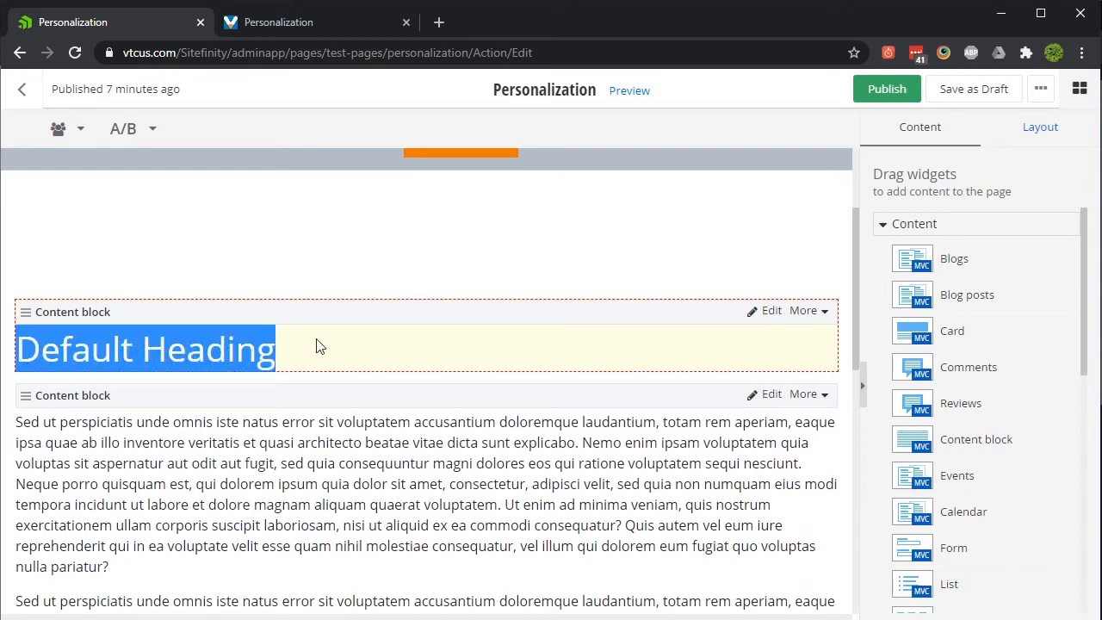
{"action": "left_click", "coordinate": [343, 265]}
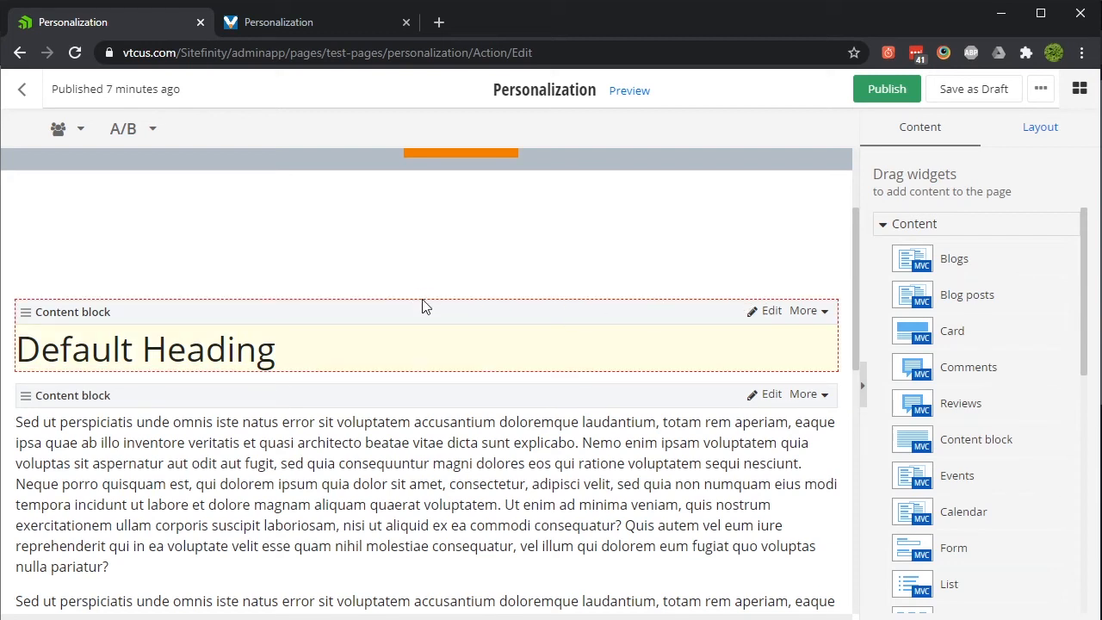
- Add a personalized version of the Default Heading content block for the Member user segment
{"action": "left_click", "coordinate": [818, 311]}
{"action": "left_click", "coordinate": [812, 339]}
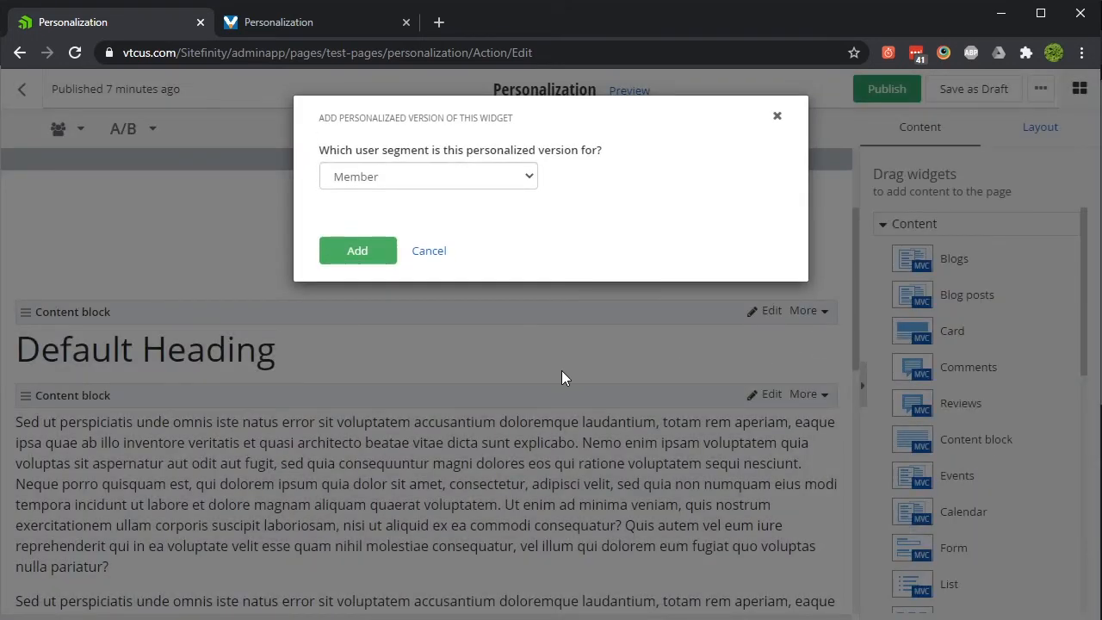
{"action": "left_click", "coordinate": [496, 175]}
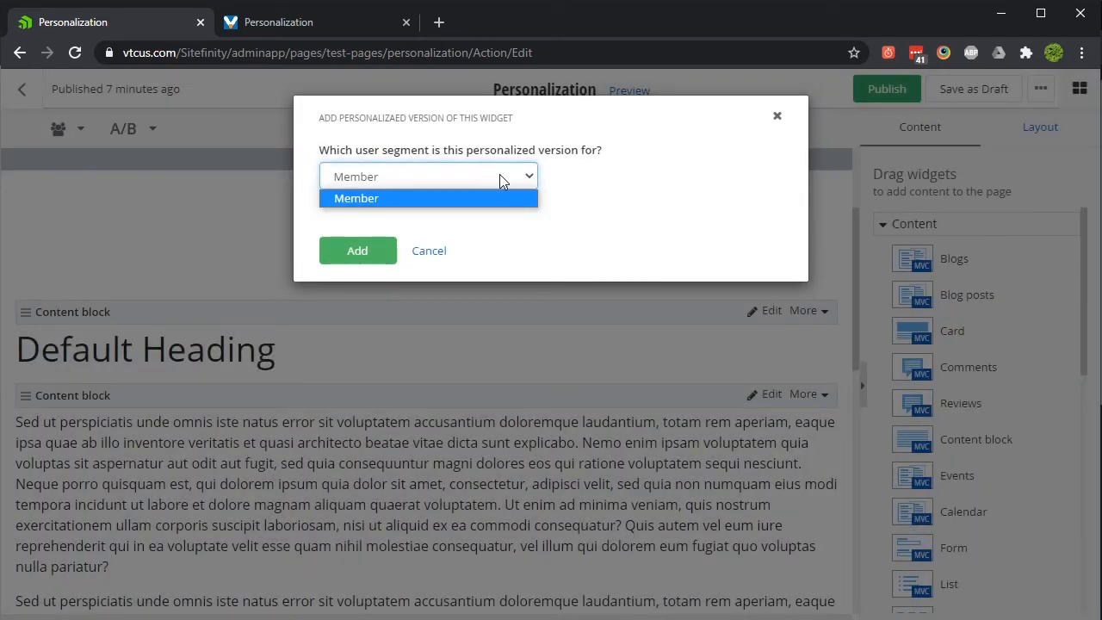
{"action": "left_click", "coordinate": [608, 177]}
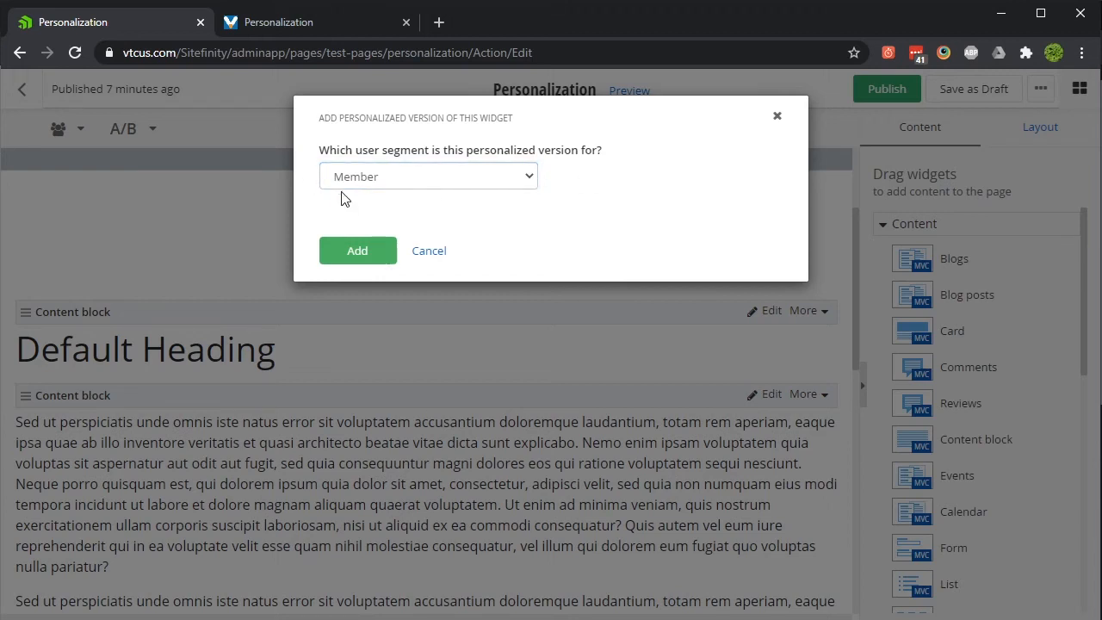
{"action": "left_click", "coordinate": [362, 256]}
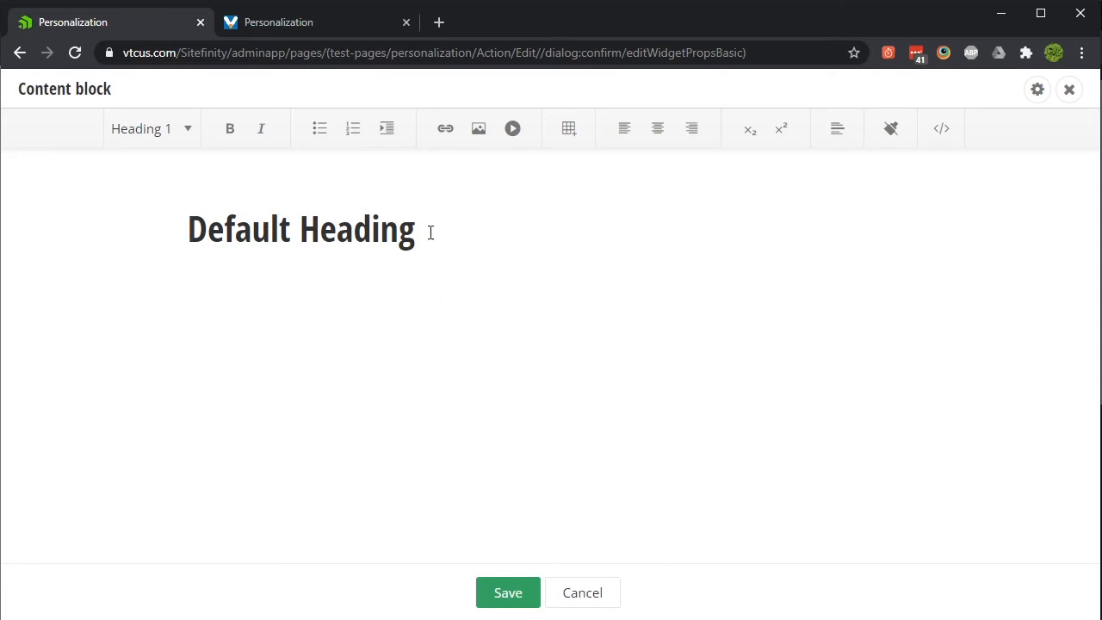
- Replace the heading text in the personalized content block with "For Members Only" and save it
{"action": "left_click_drag", "start_coordinate": [434, 244], "coordinate": [181, 244]}
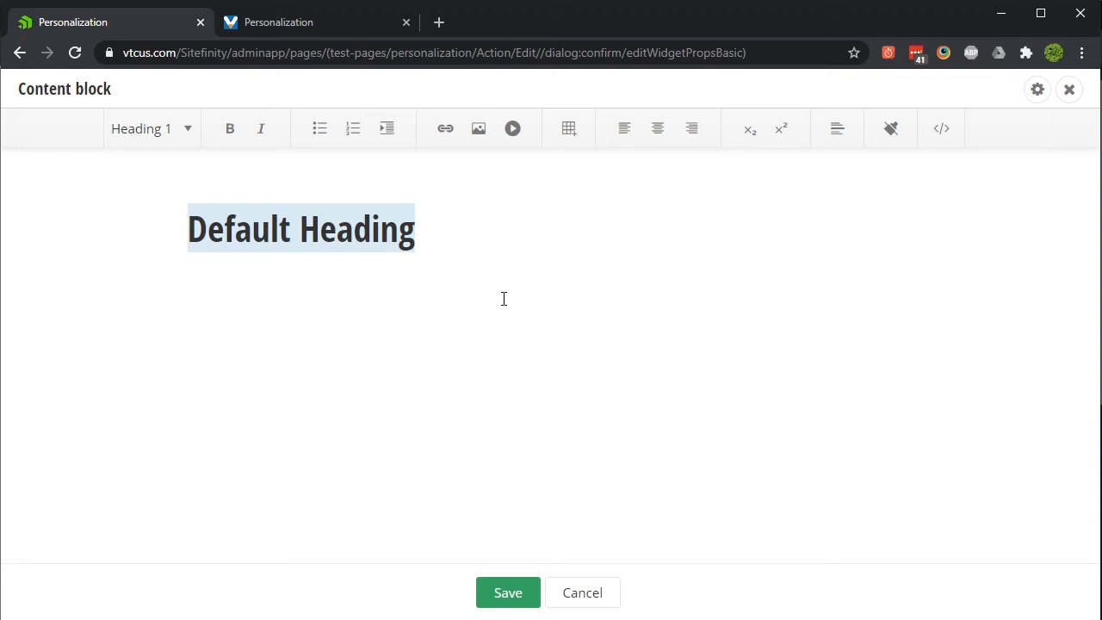
{"action": "type", "text": "FOr"}
{"action": "key", "text": "BackSpace"}
{"action": "key", "text": "BackSpace"}
{"action": "key", "text": "BackSpace"}
{"action": "type", "text": "or Members O"}
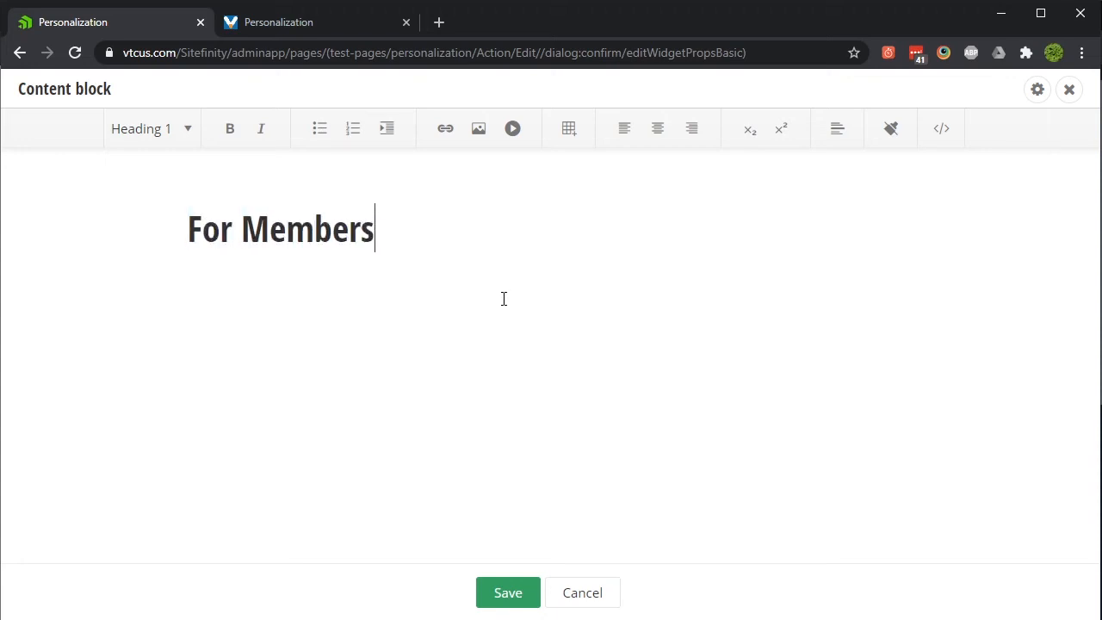
{"action": "key", "text": "BackSpace"}
{"action": "type", "text": "Only"}
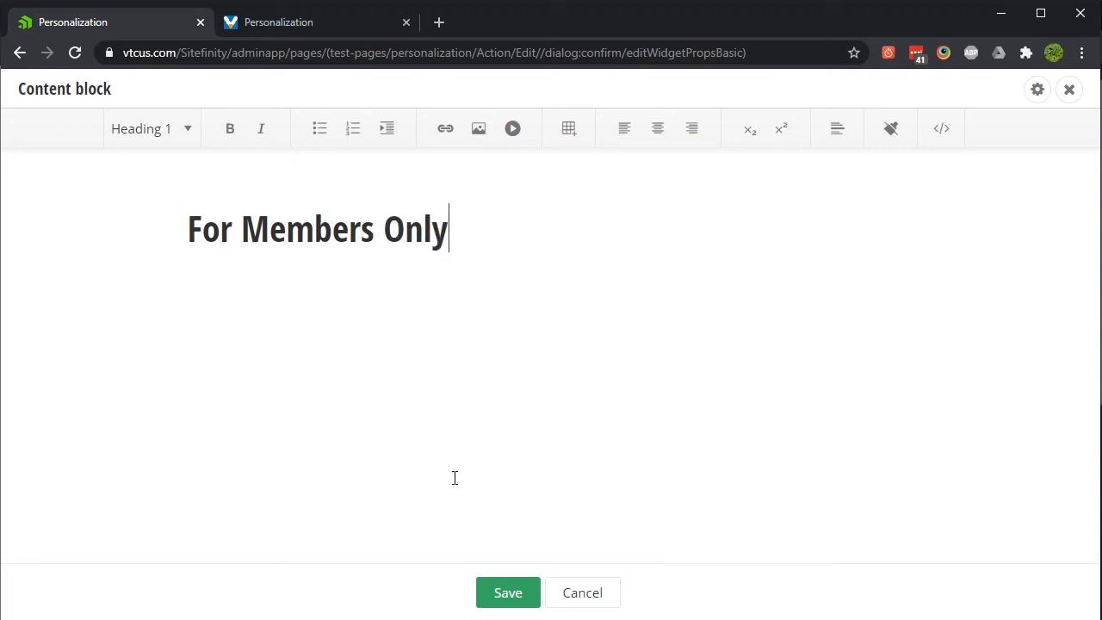
{"action": "left_click", "coordinate": [507, 594]}
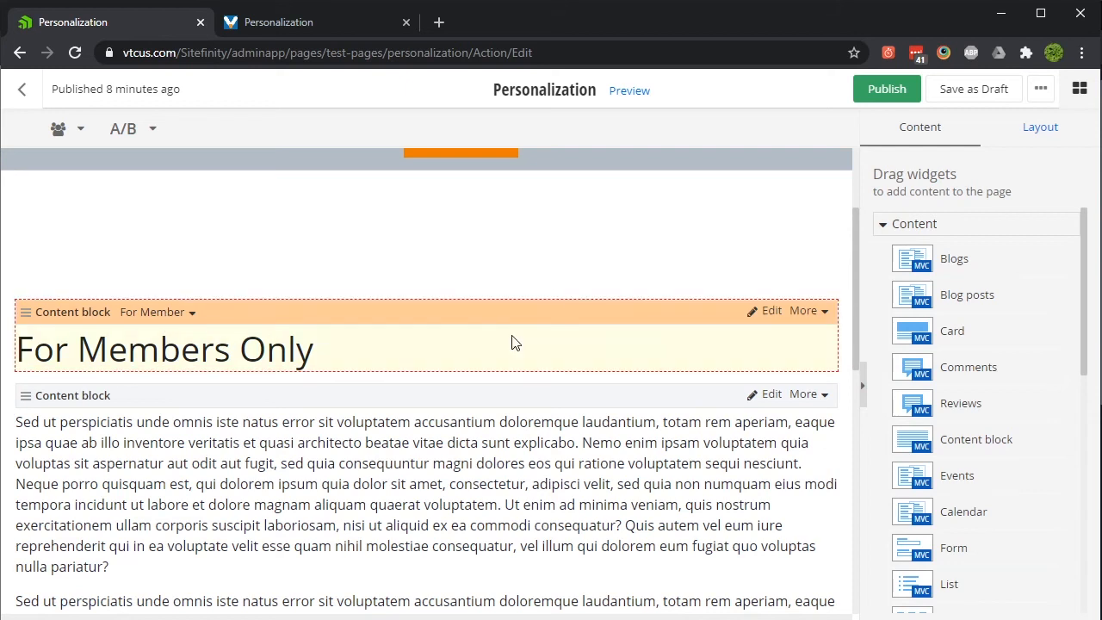
- Switch the heading content block to its "Not specified" version to view the default content
{"action": "left_click", "coordinate": [189, 315]}
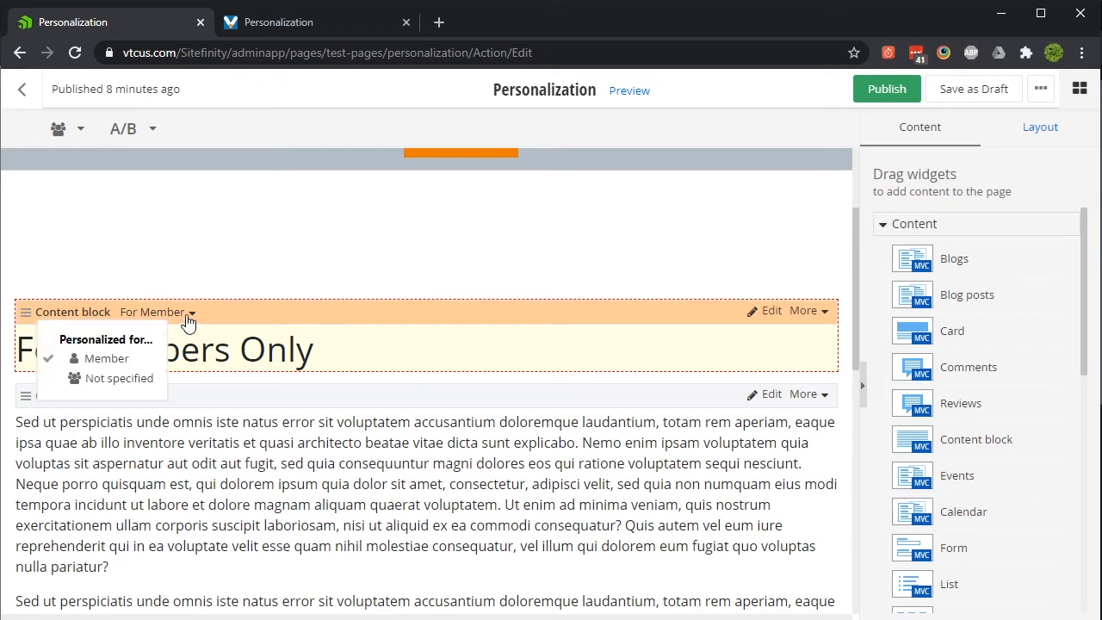
{"action": "left_click", "coordinate": [114, 381]}
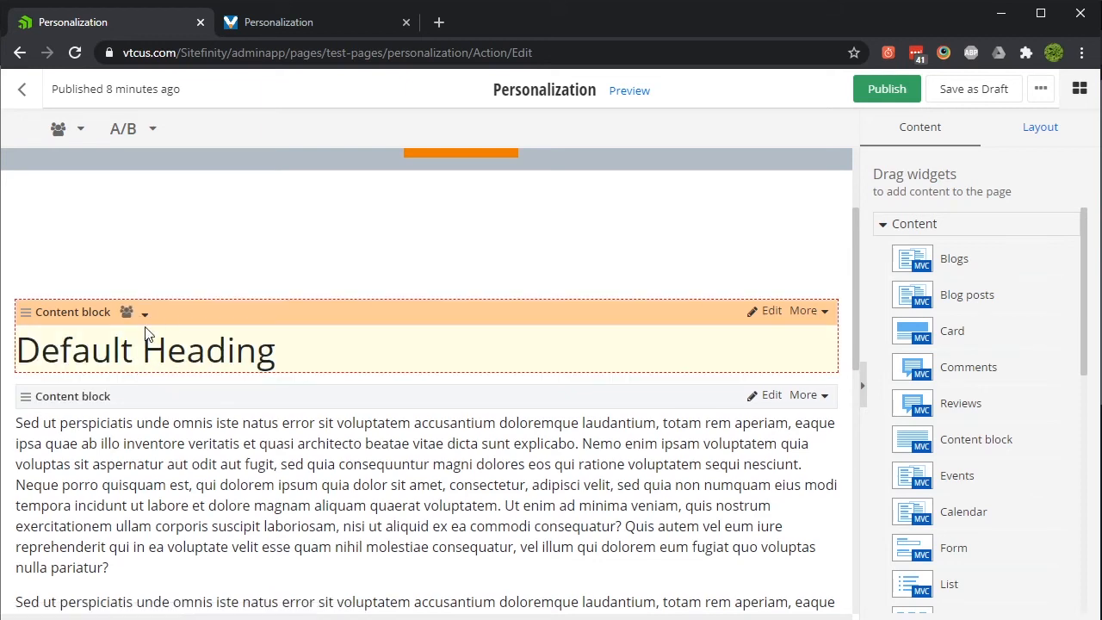
- Switch the heading content block to its Member version and review it in the page layout
{"action": "left_click", "coordinate": [145, 315]}
{"action": "left_click", "coordinate": [123, 357]}
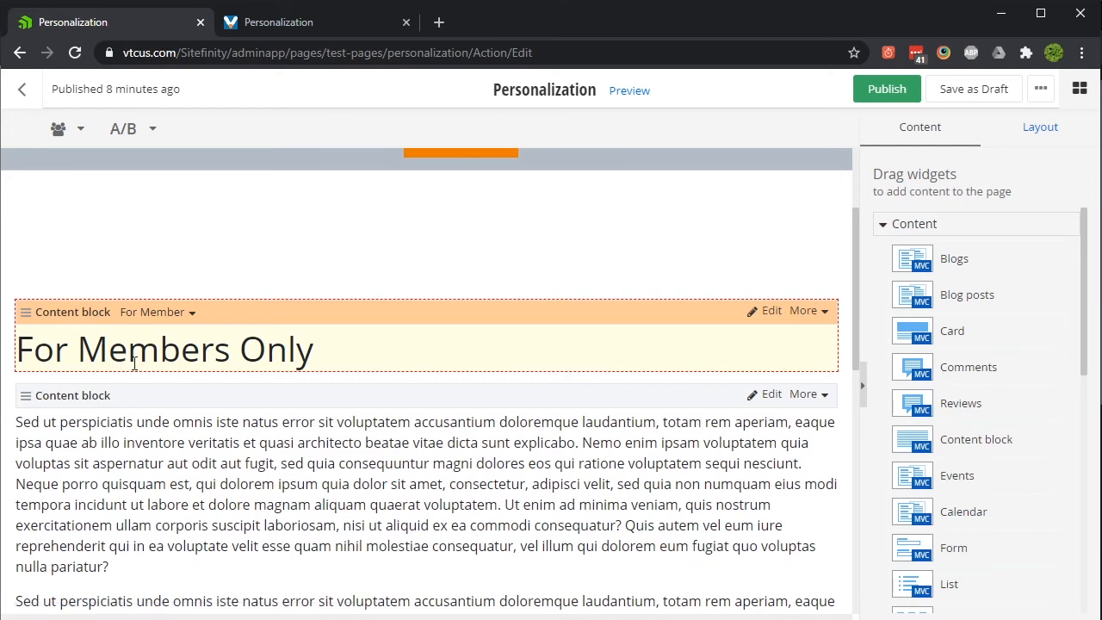
{"action": "scroll", "coordinate": [199, 386], "scroll_direction": "down", "scroll_amount": 2}
{"action": "scroll", "coordinate": [254, 379], "scroll_direction": "up", "scroll_amount": 2}
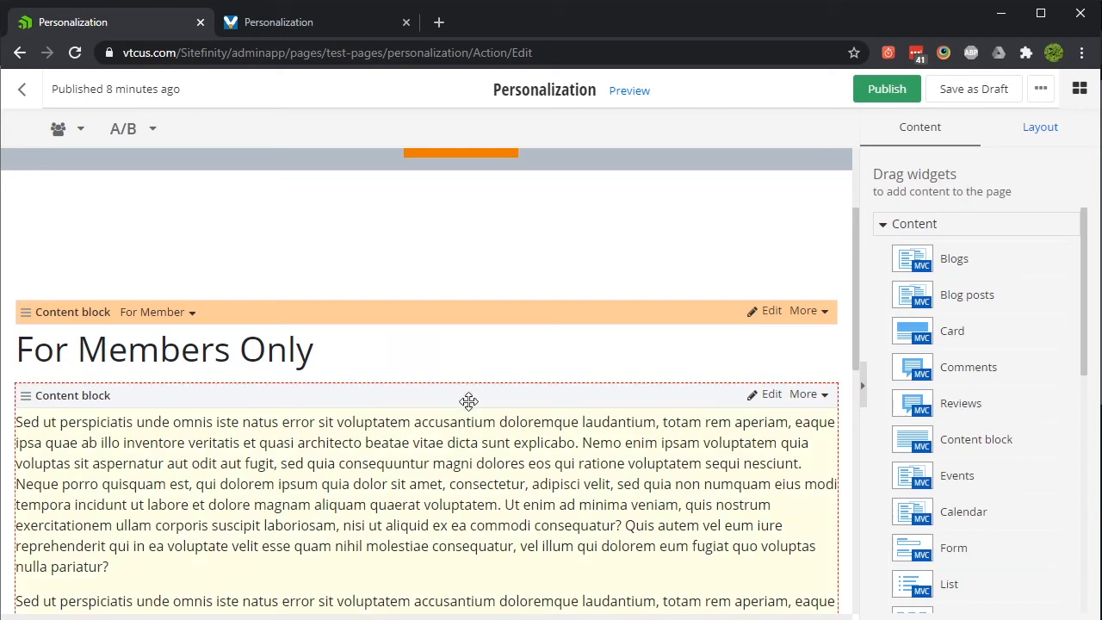
{"action": "scroll", "coordinate": [539, 460], "scroll_direction": "up", "scroll_amount": 2}
{"action": "scroll", "coordinate": [539, 460], "scroll_direction": "down", "scroll_amount": 2}
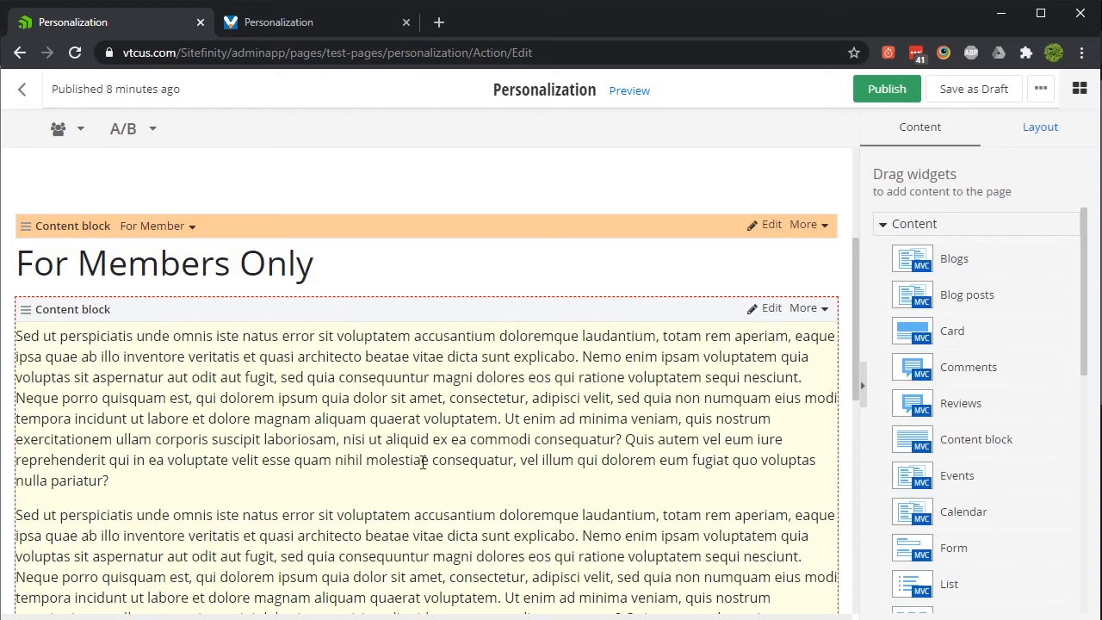
{"action": "scroll", "coordinate": [345, 451], "scroll_direction": "up", "scroll_amount": 2}
{"action": "scroll", "coordinate": [349, 473], "scroll_direction": "down", "scroll_amount": 1}
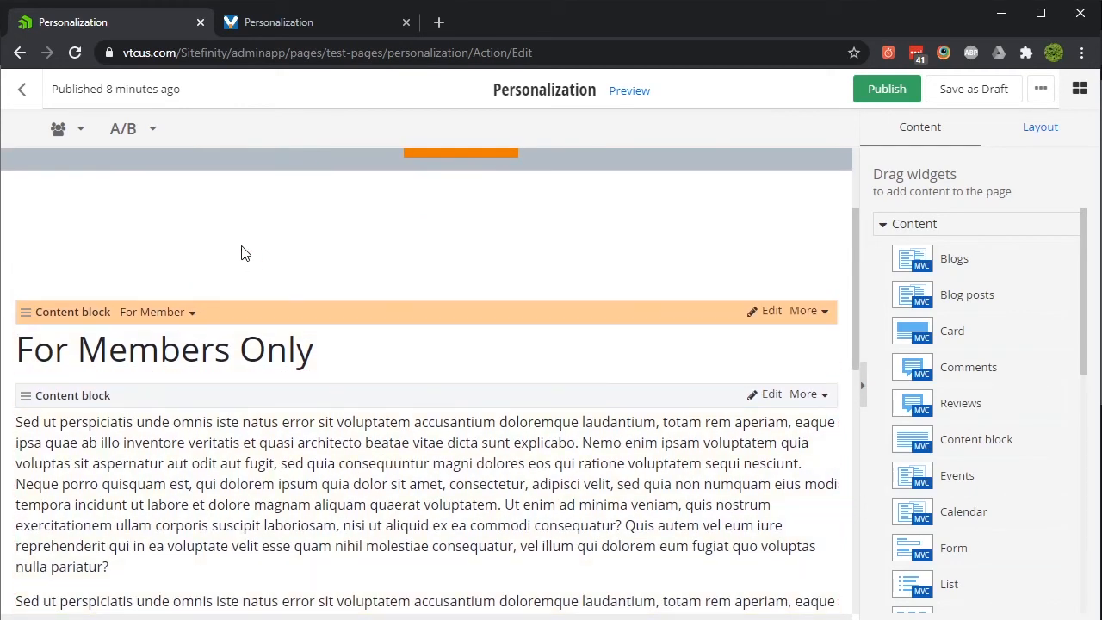
- Show the page's personalized widgets for "Not specified" and back for Member to compare the two versions
{"action": "left_click", "coordinate": [76, 137]}
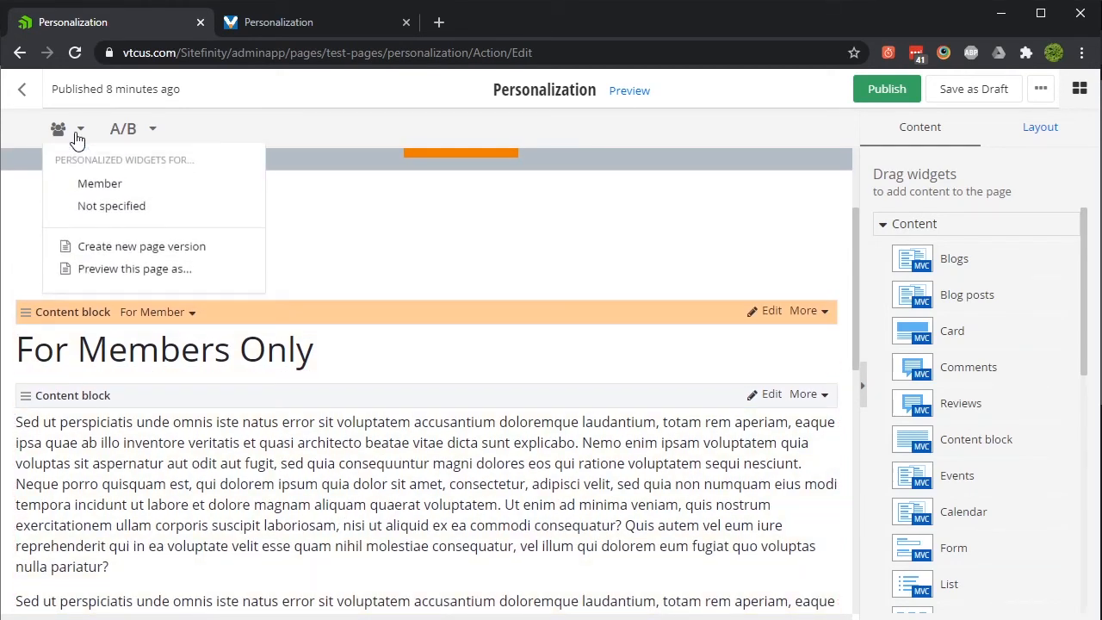
{"action": "left_click", "coordinate": [133, 205]}
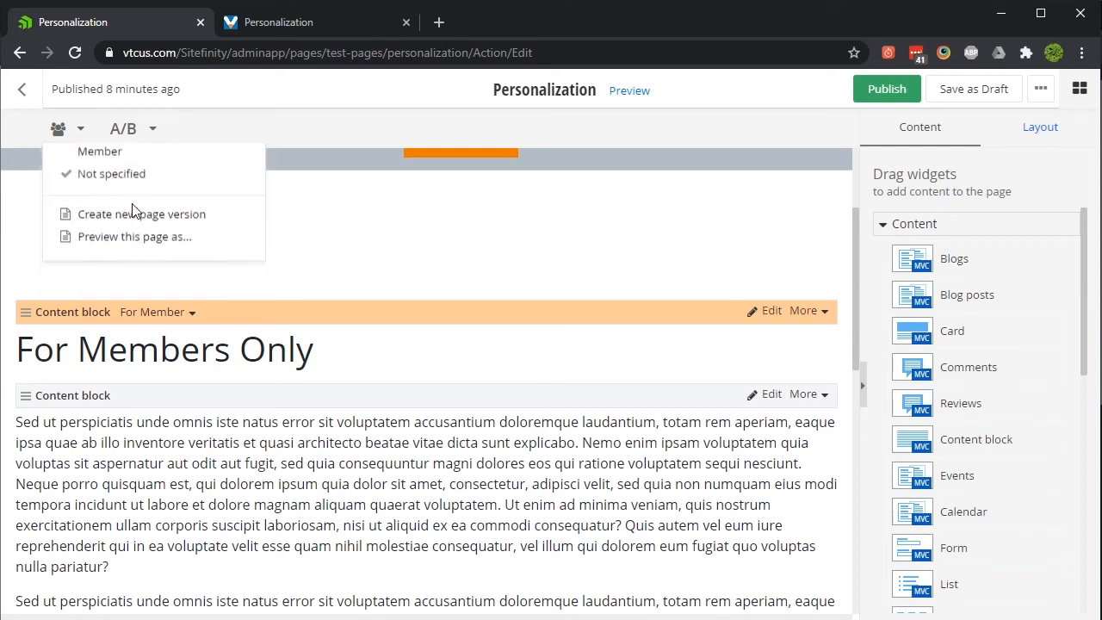
{"action": "left_click", "coordinate": [87, 138]}
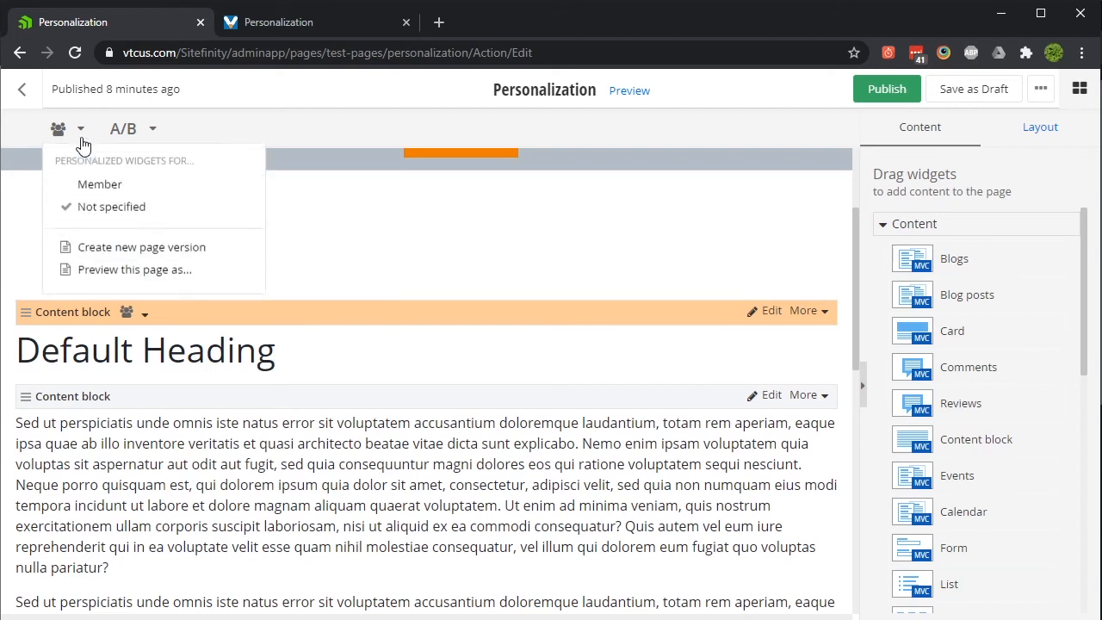
{"action": "left_click", "coordinate": [116, 190]}
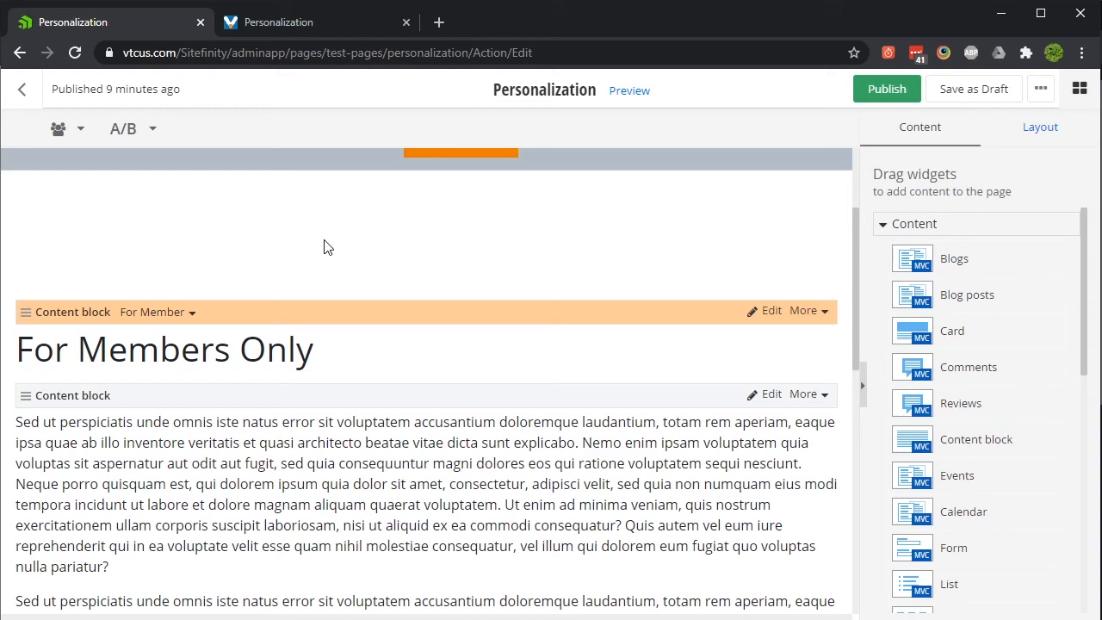
{"action": "scroll", "coordinate": [393, 418], "scroll_direction": "down", "scroll_amount": 5}
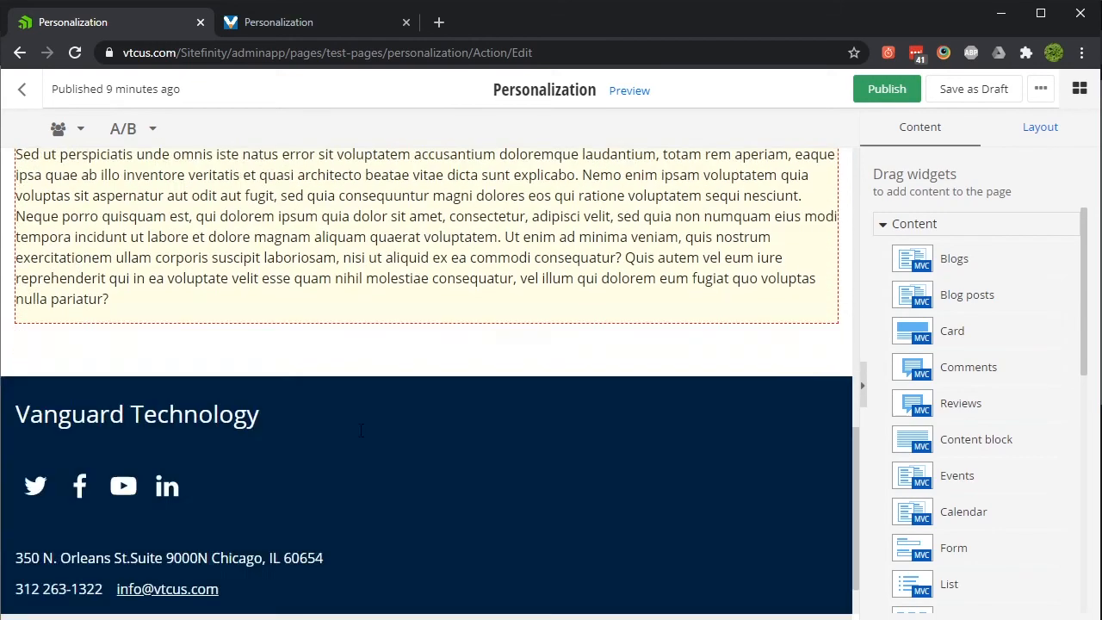
{"action": "scroll", "coordinate": [492, 423], "scroll_direction": "up", "scroll_amount": 5}
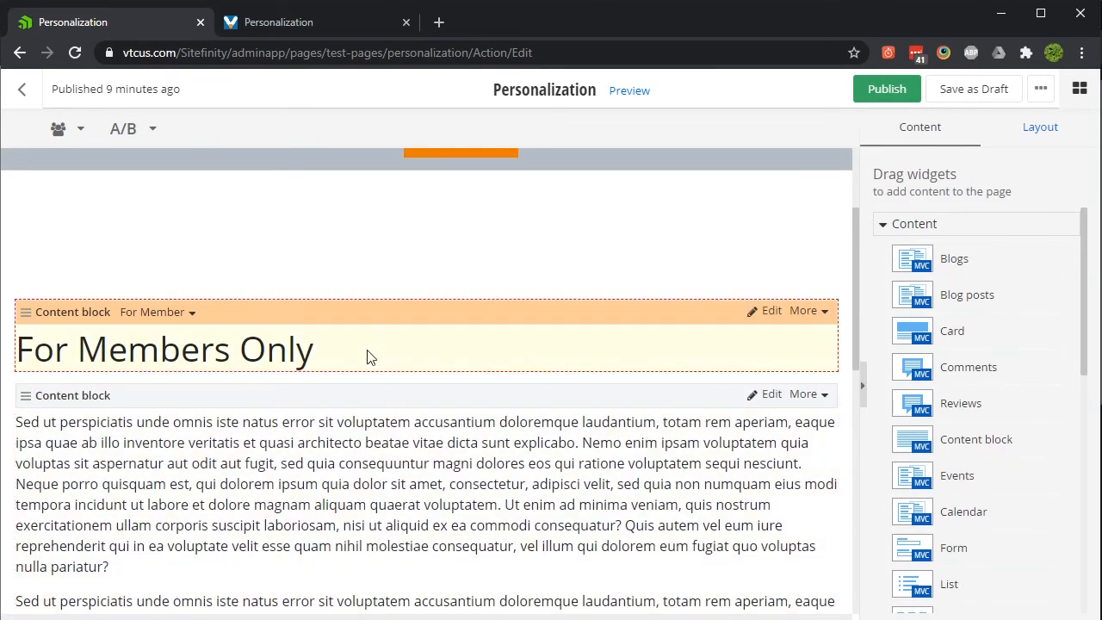
- Publish the Personalization page and reload its live version in the other browser tab to check the heading
{"action": "left_click", "coordinate": [872, 94]}
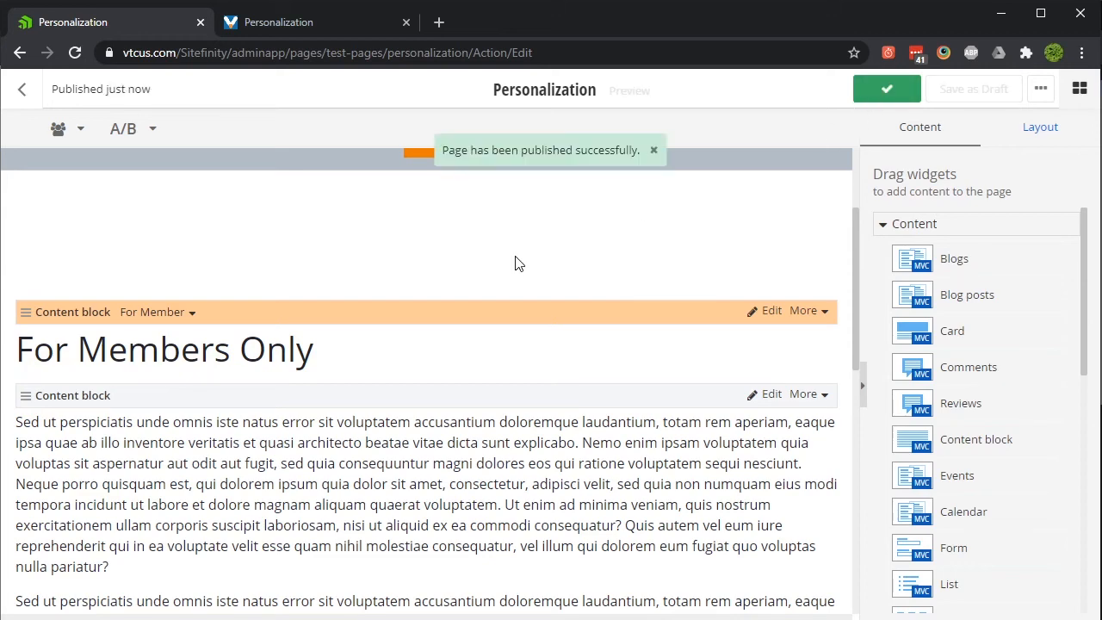
{"action": "left_click", "coordinate": [341, 22]}
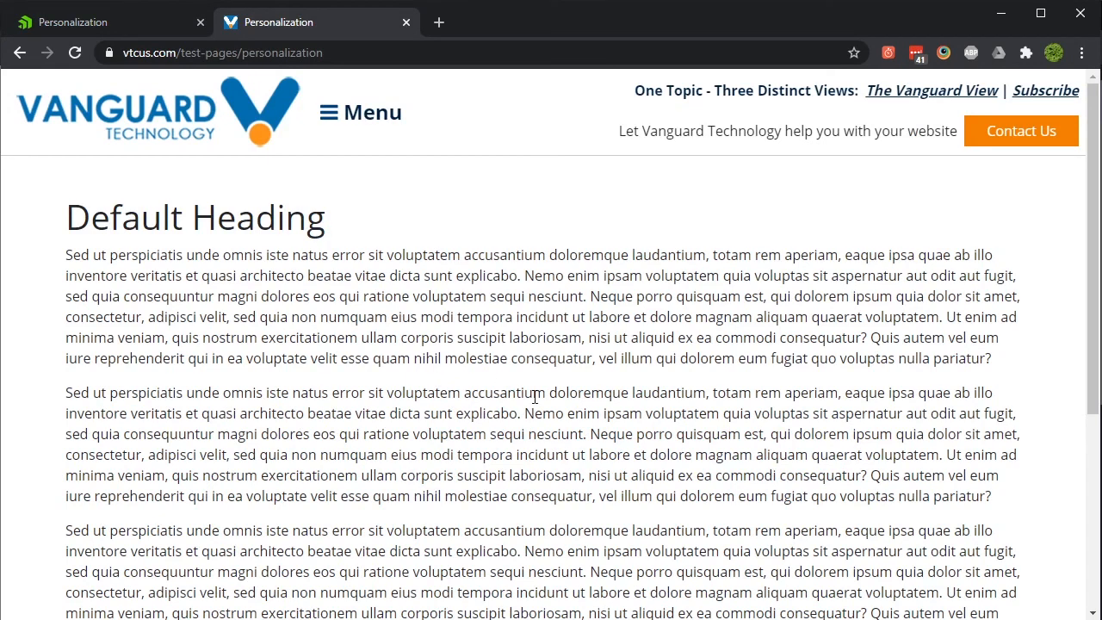
{"action": "key", "text": "F5"}
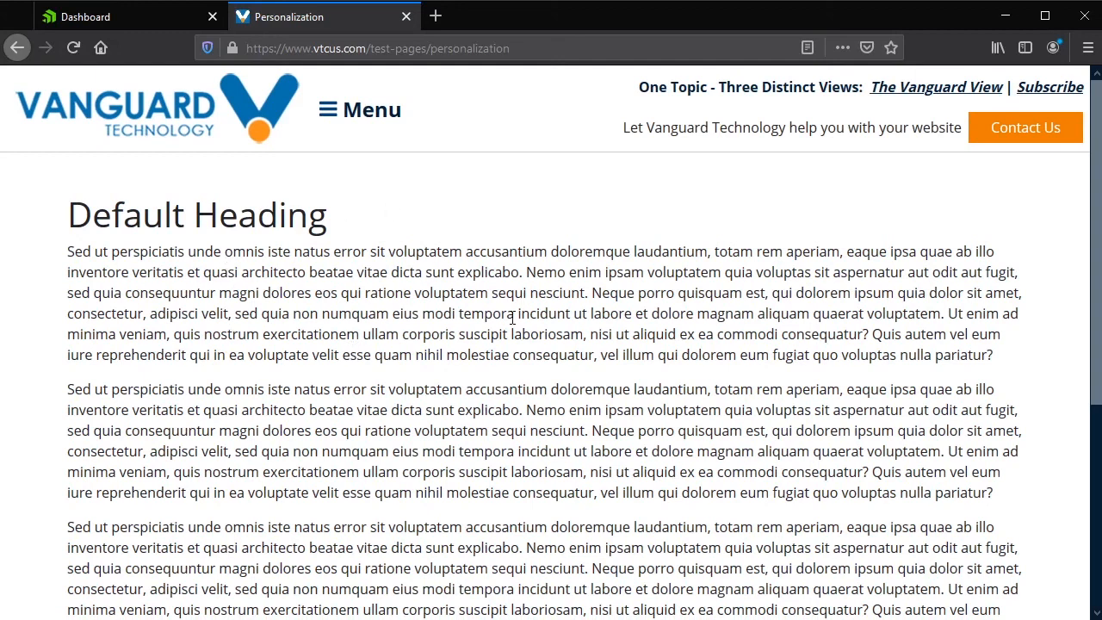
- Reload the live Personalization page in the Firefox window and examine the heading displayed there
{"action": "key", "text": "F5"}
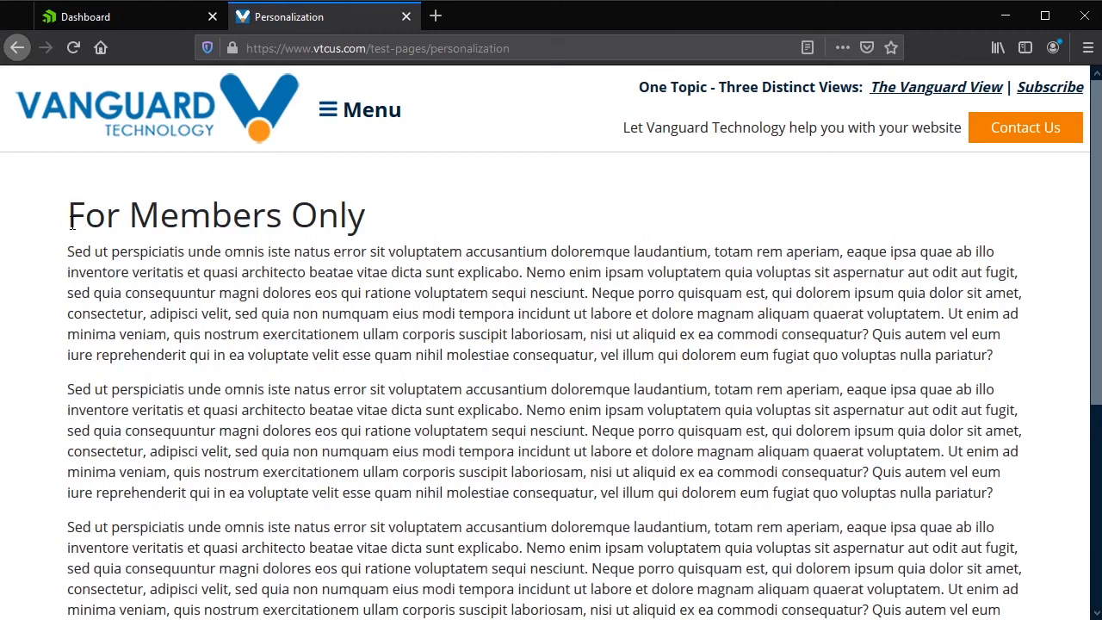
{"action": "left_click_drag", "start_coordinate": [72, 222], "coordinate": [369, 210]}
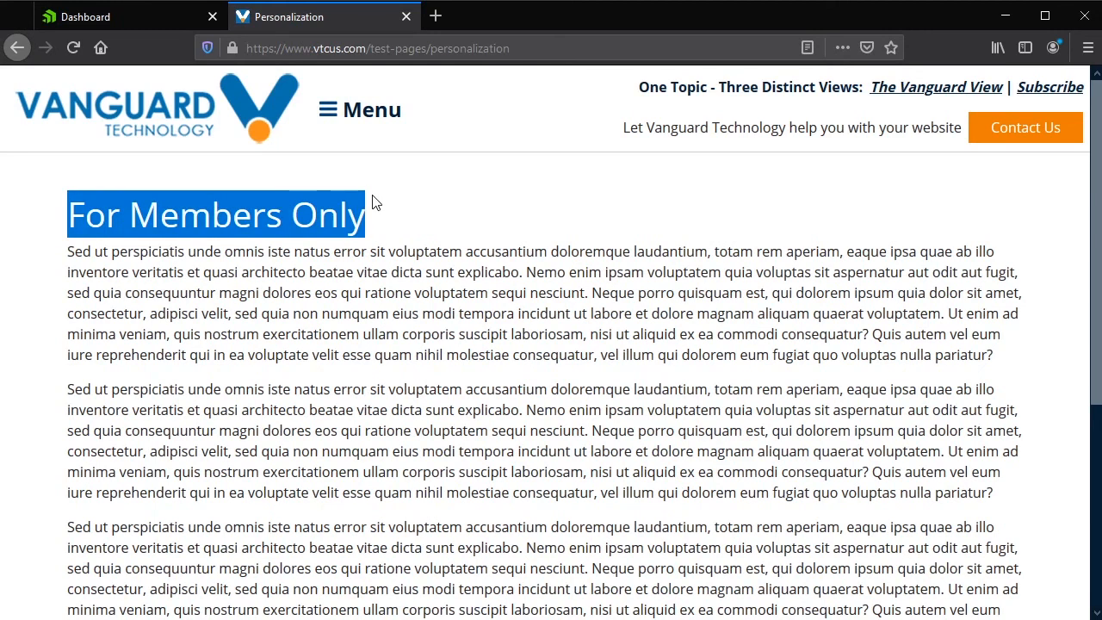
{"action": "left_click", "coordinate": [407, 227]}
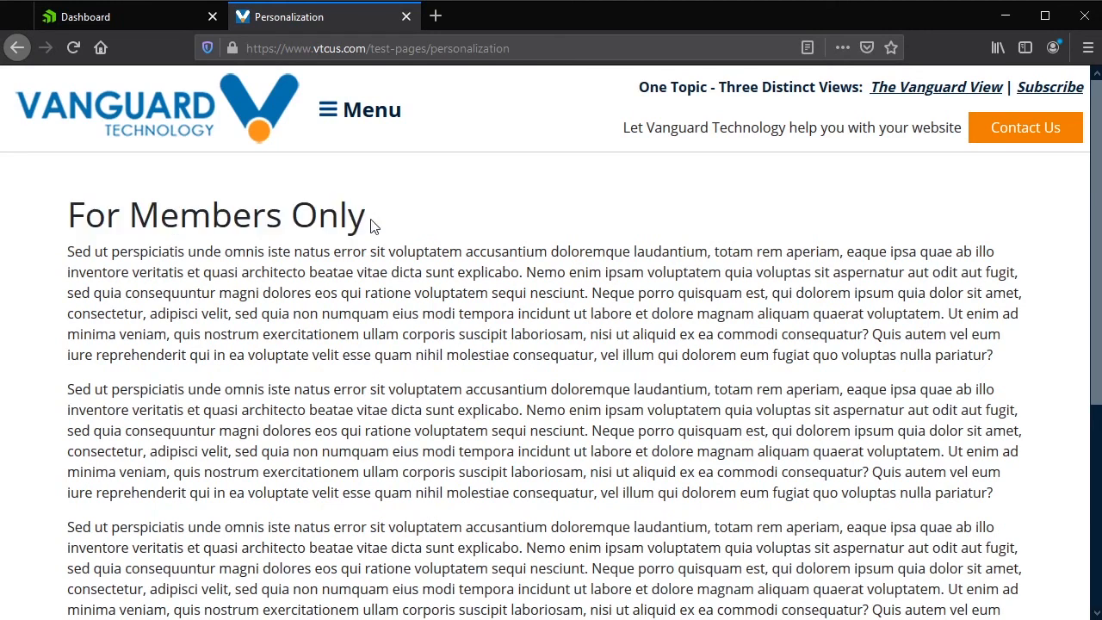
{"action": "left_click_drag", "start_coordinate": [362, 220], "coordinate": [67, 220]}
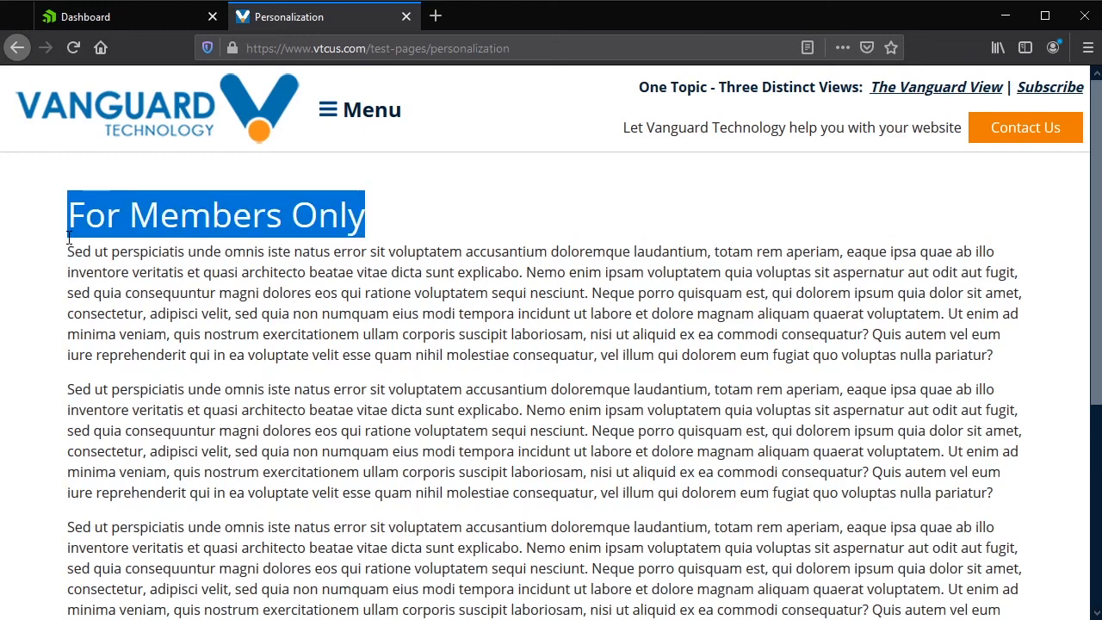
{"action": "left_click", "coordinate": [452, 240]}
{"action": "scroll", "coordinate": [434, 310], "scroll_direction": "down", "scroll_amount": 2}
{"action": "scroll", "coordinate": [434, 343], "scroll_direction": "up", "scroll_amount": 2}
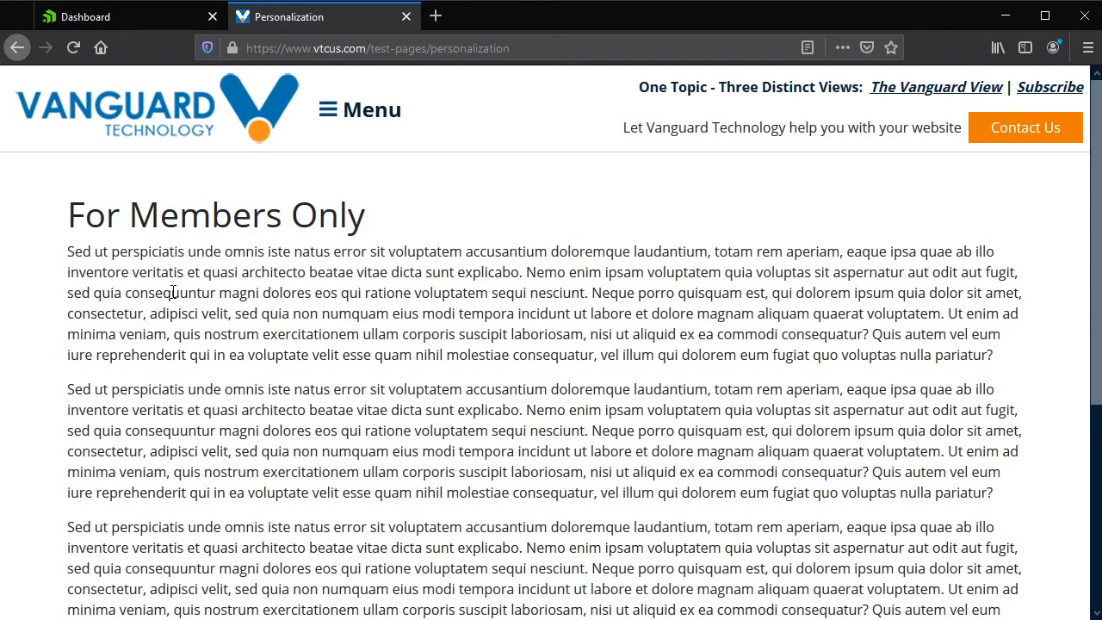
{"action": "left_click_drag", "start_coordinate": [72, 217], "coordinate": [339, 217]}
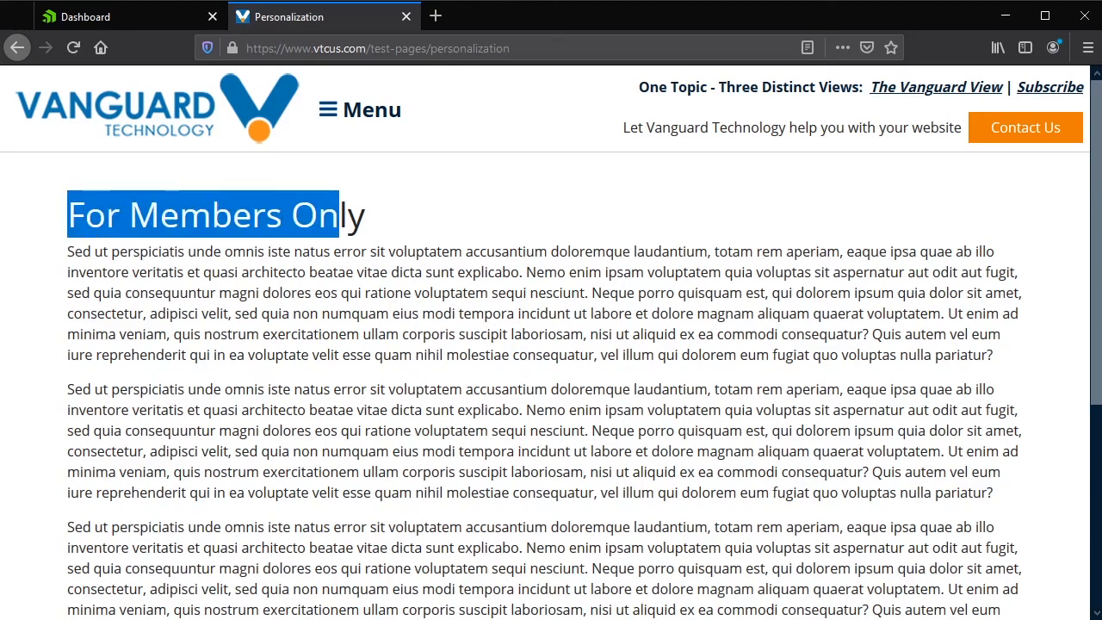